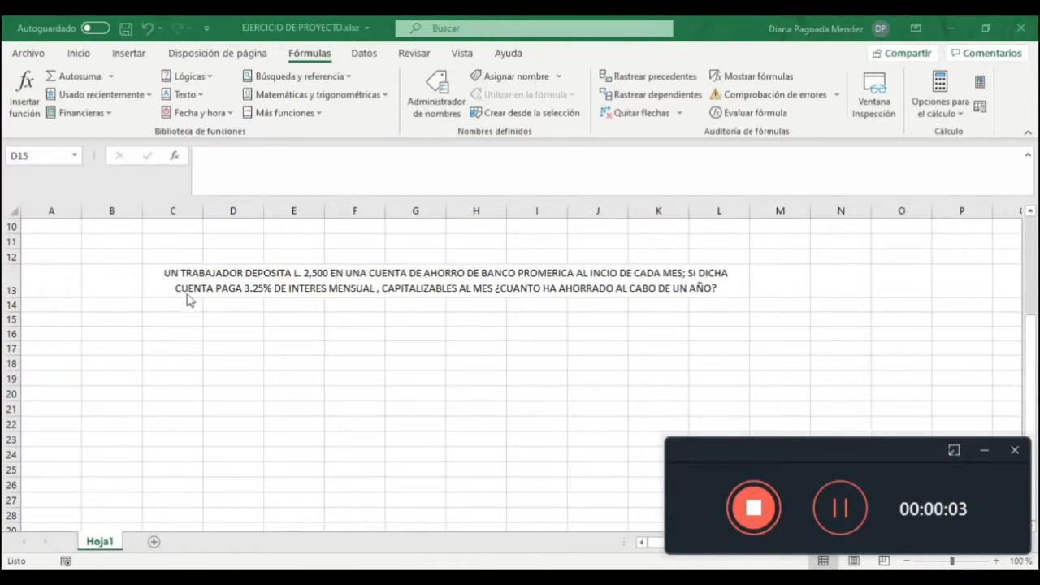
Enter the heading ANUALIDADES in cell C11 above the problem statement
click(184, 240)
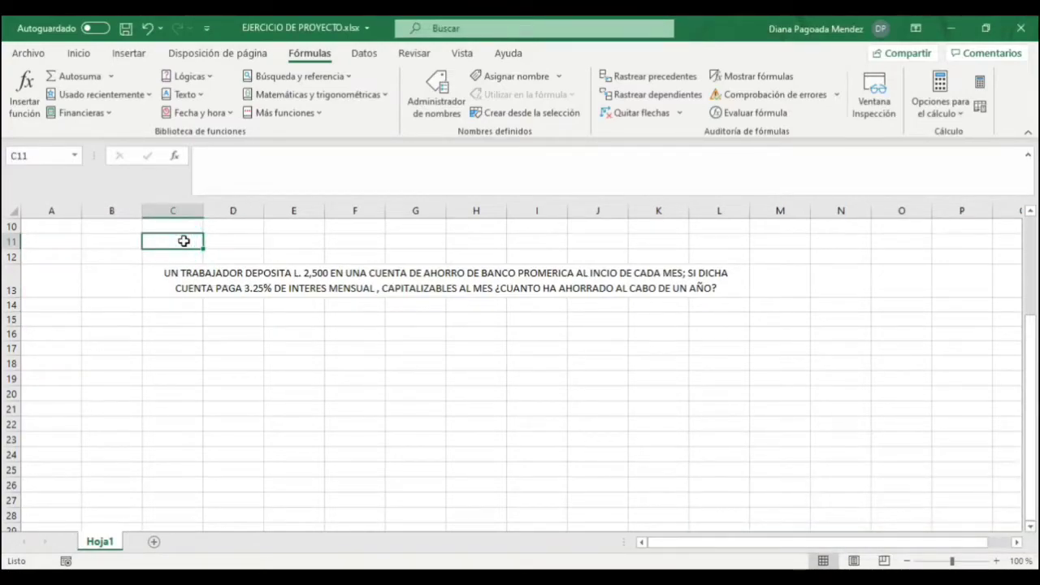
text(AN)
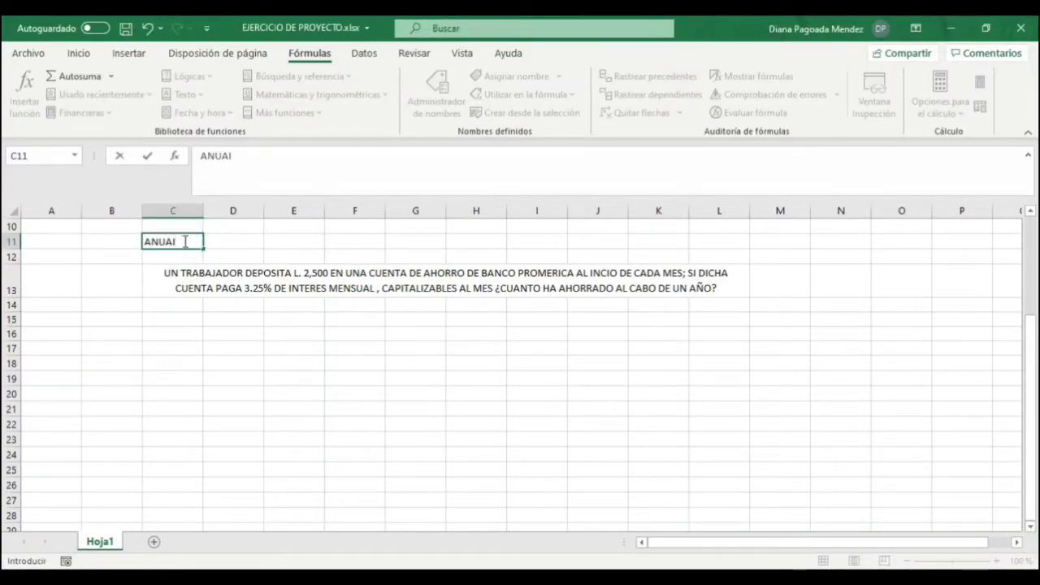
text(UALIDADES)
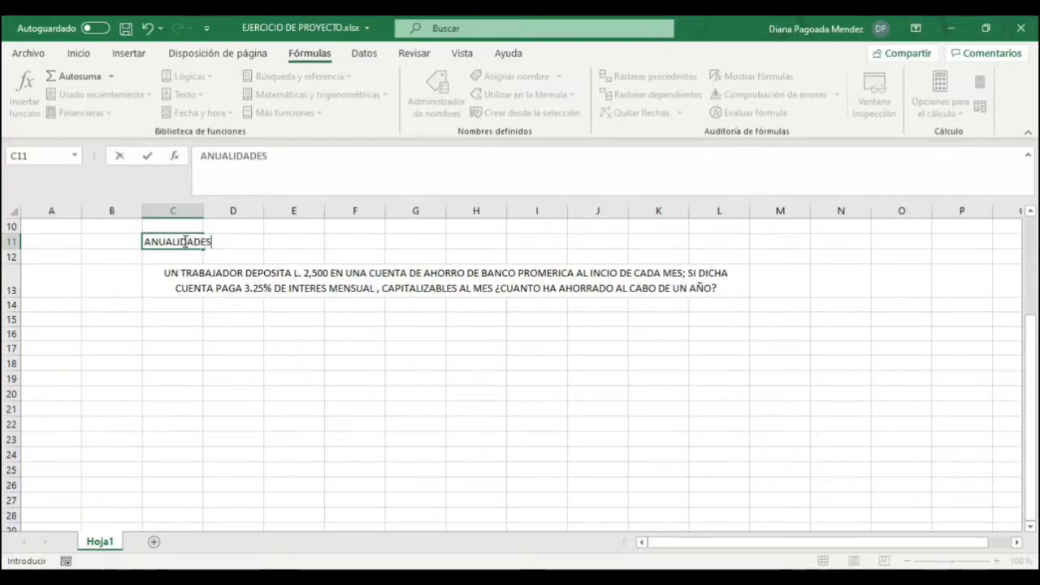
Apply a double bottom border to cells C15 through N15 to form the timeline
click(178, 323)
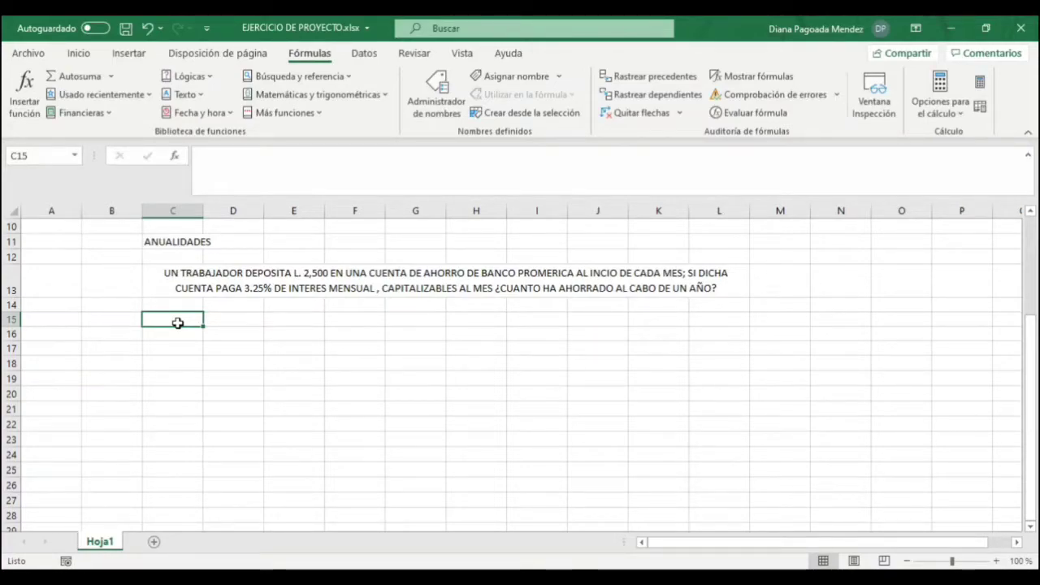
drag(170, 319, 821, 319)
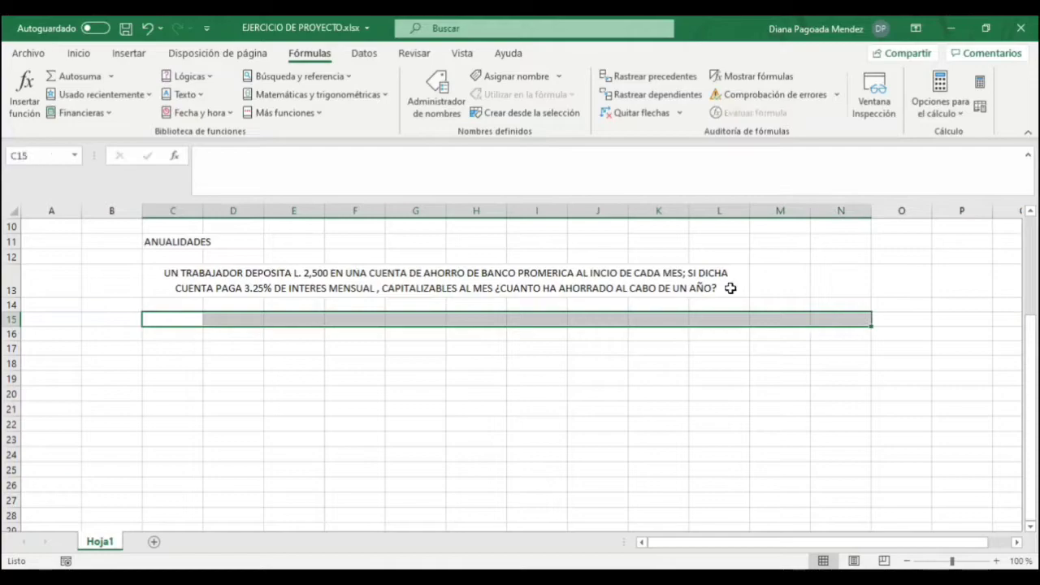
click(79, 53)
click(172, 107)
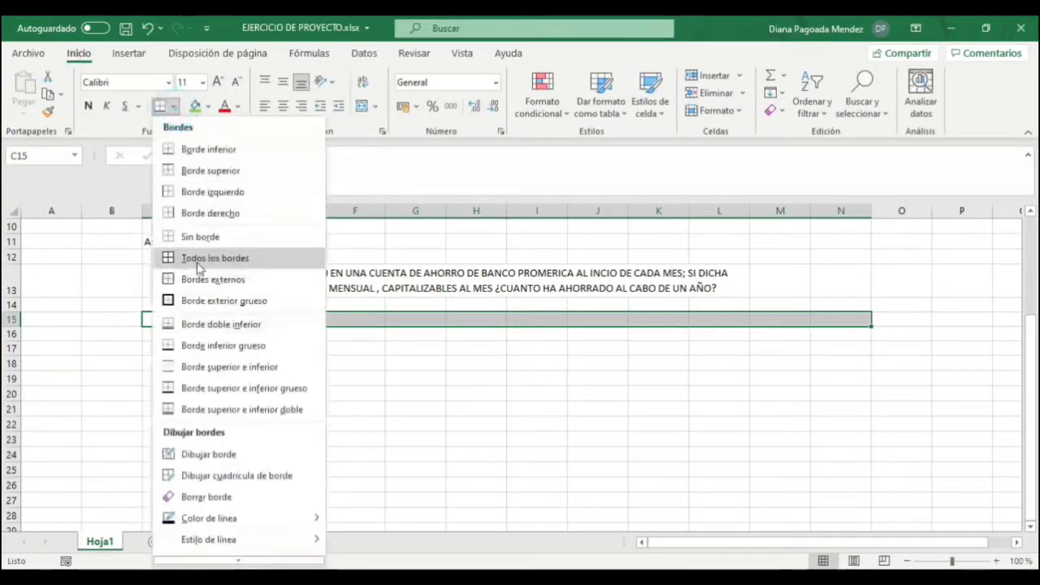
click(197, 324)
click(174, 374)
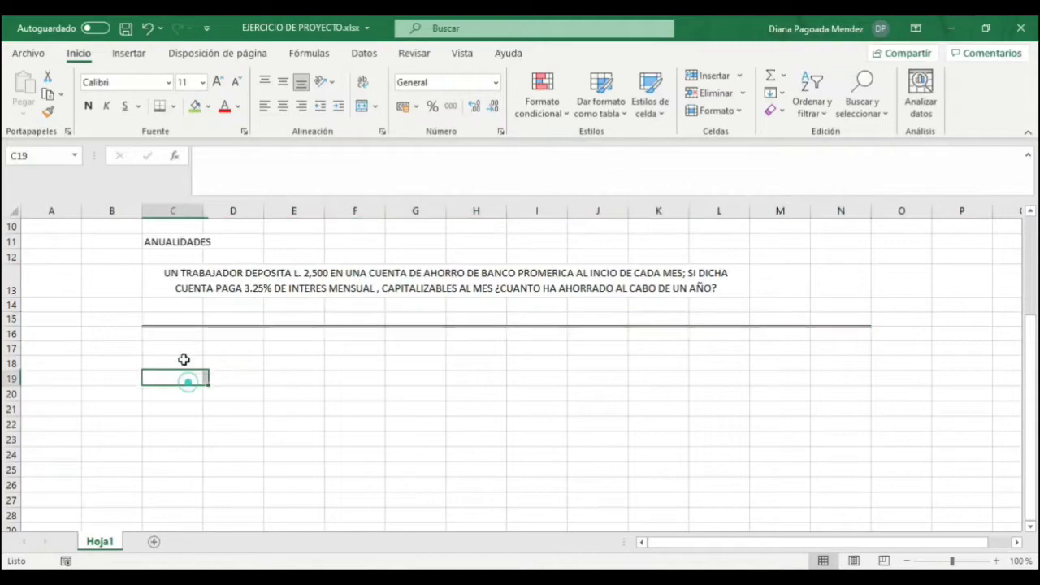
Number the timeline periods from 0 to 11 across cells C15 through N15
click(174, 320)
text(0)
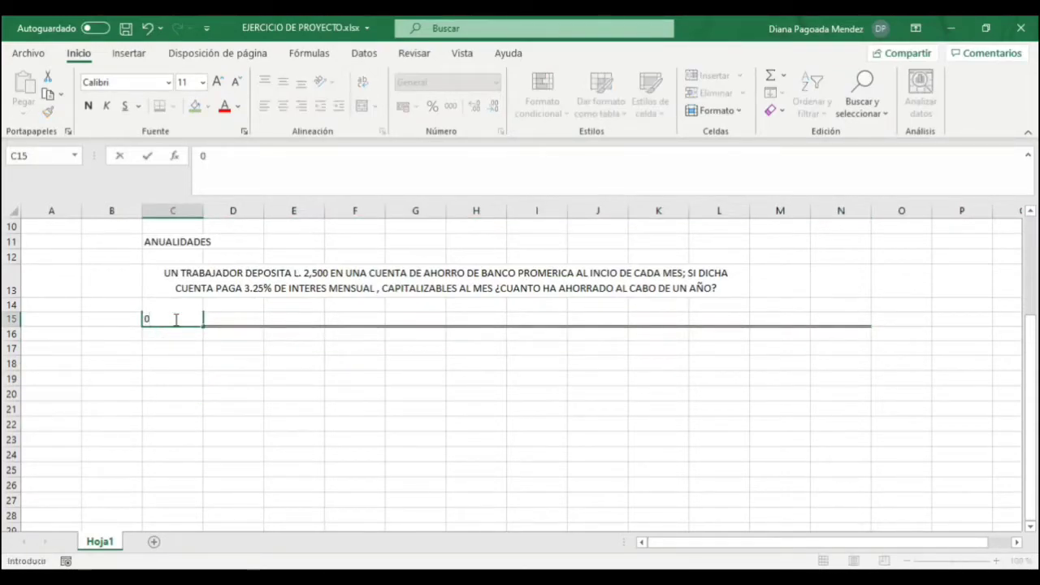
click(245, 323)
text(1)
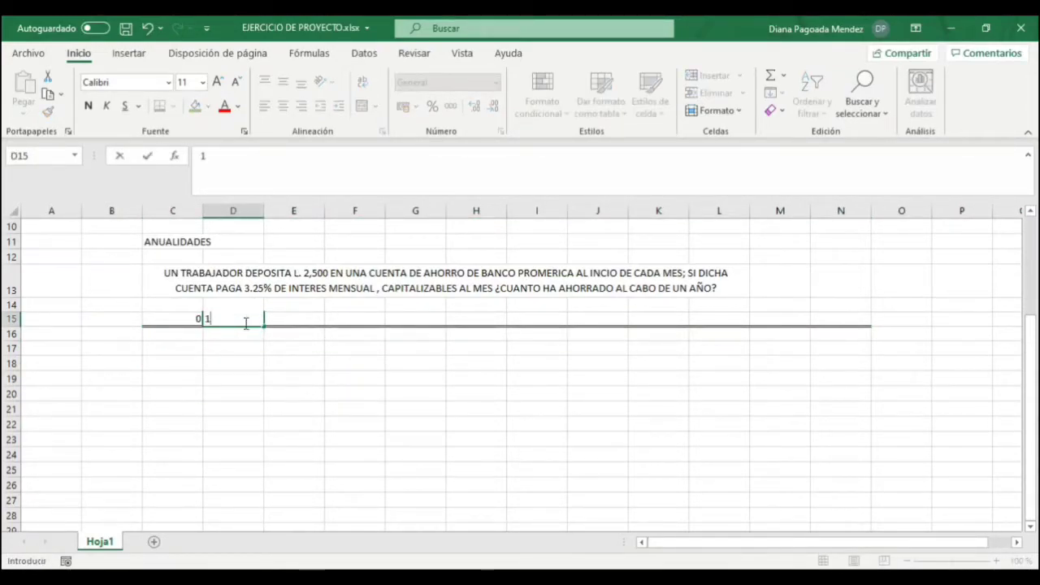
click(285, 318)
text(2)
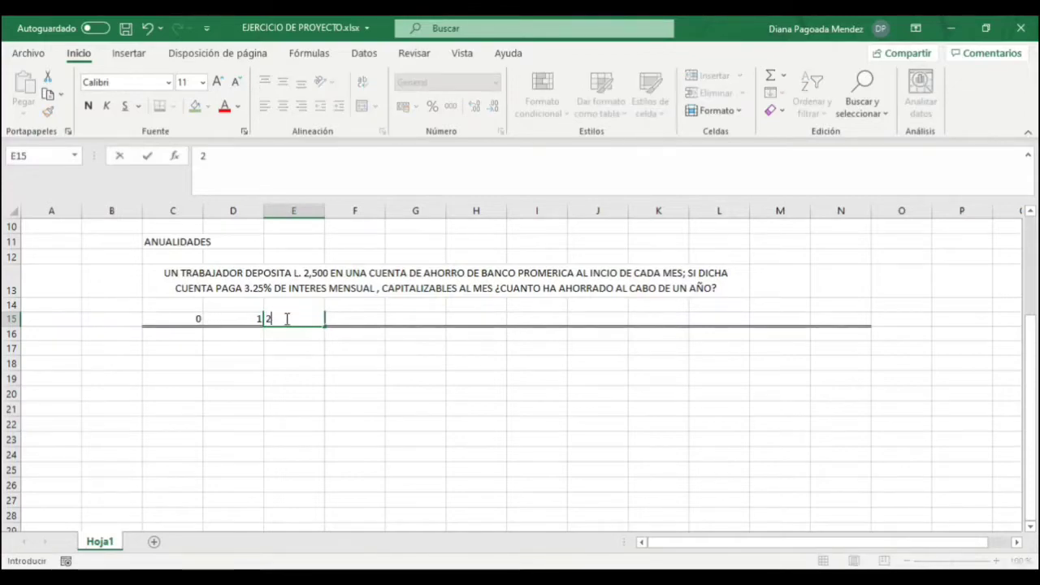
click(369, 318)
text(3)
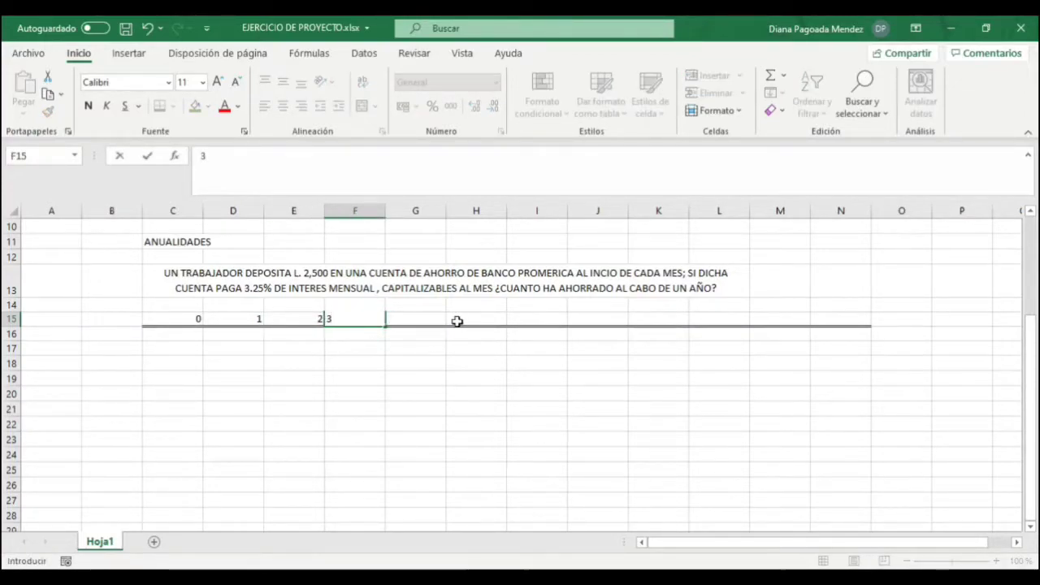
click(432, 320)
double_click(432, 320)
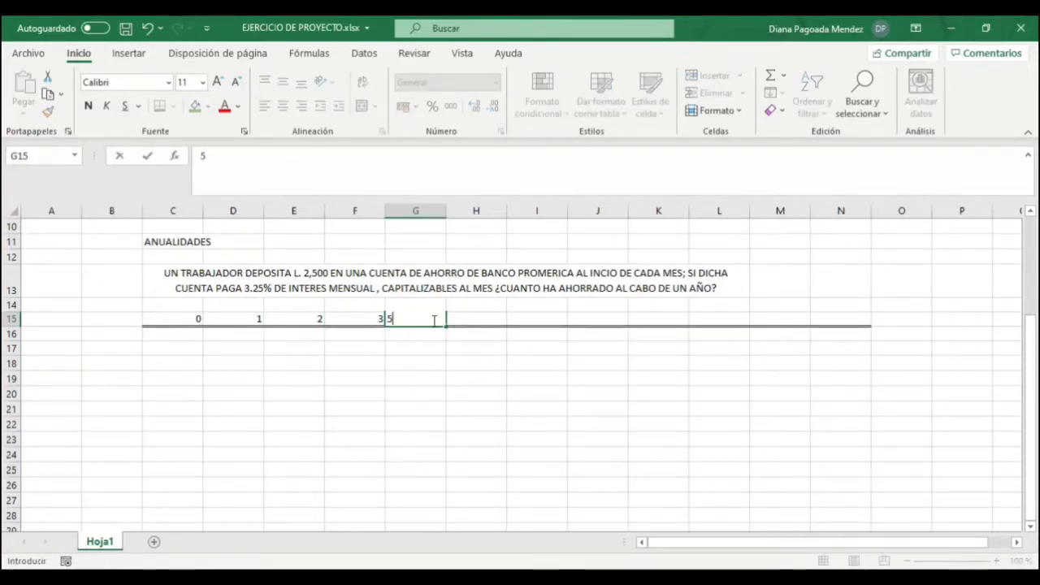
text(4)
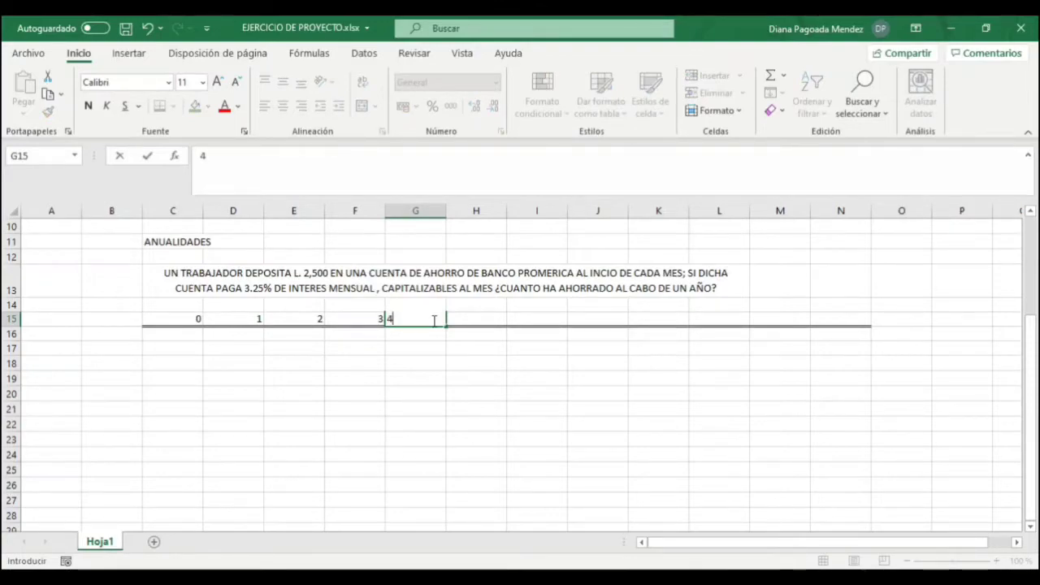
click(488, 320)
text(5)
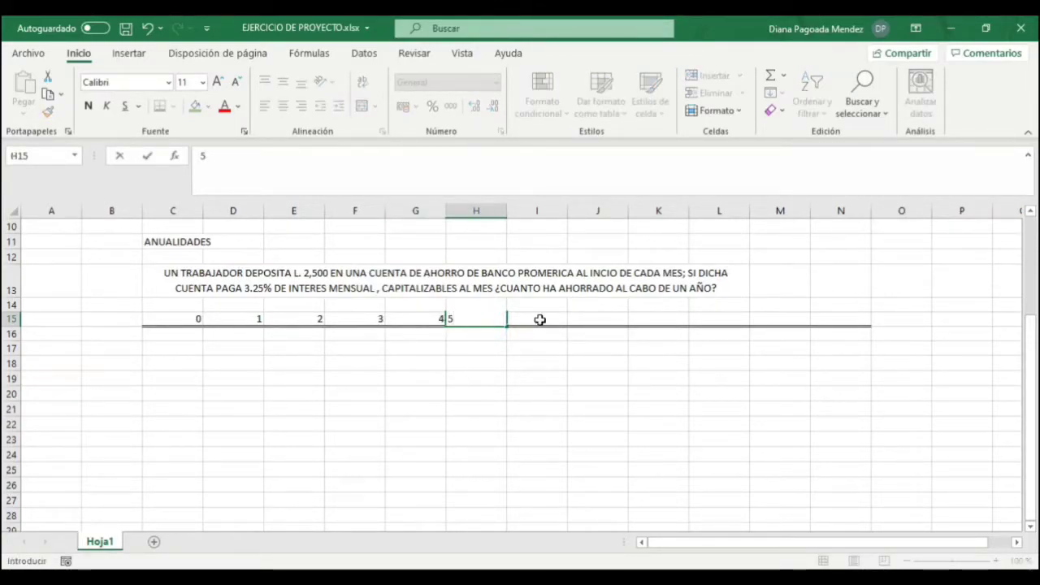
click(541, 319)
text(6)
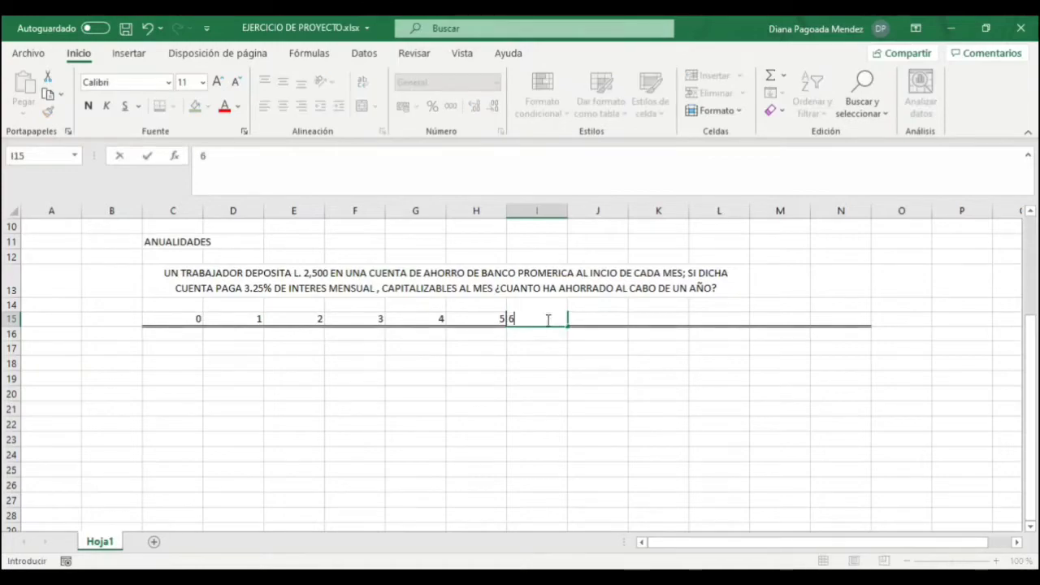
click(592, 320)
text(7)
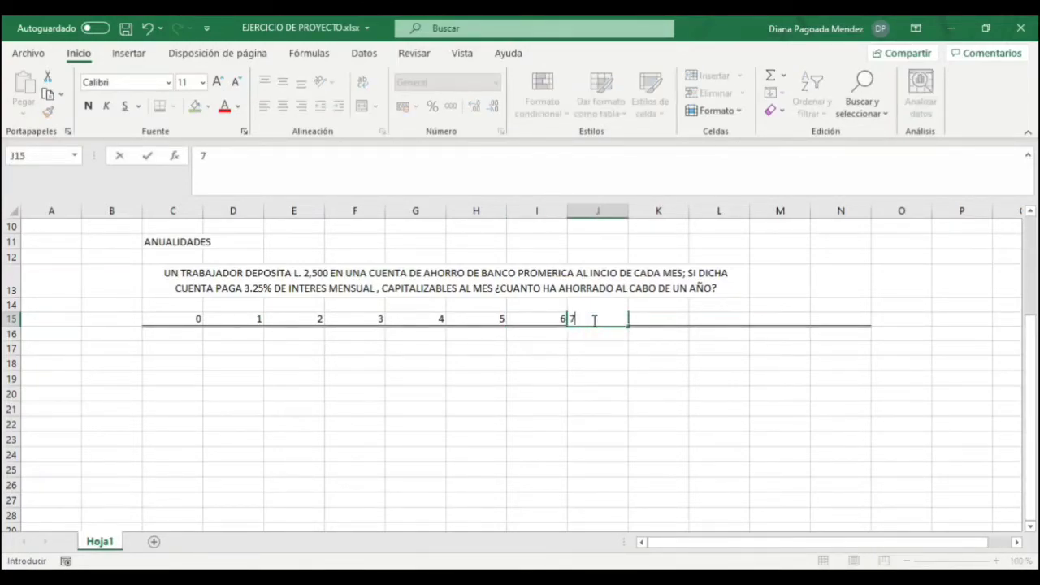
click(649, 319)
text(8)
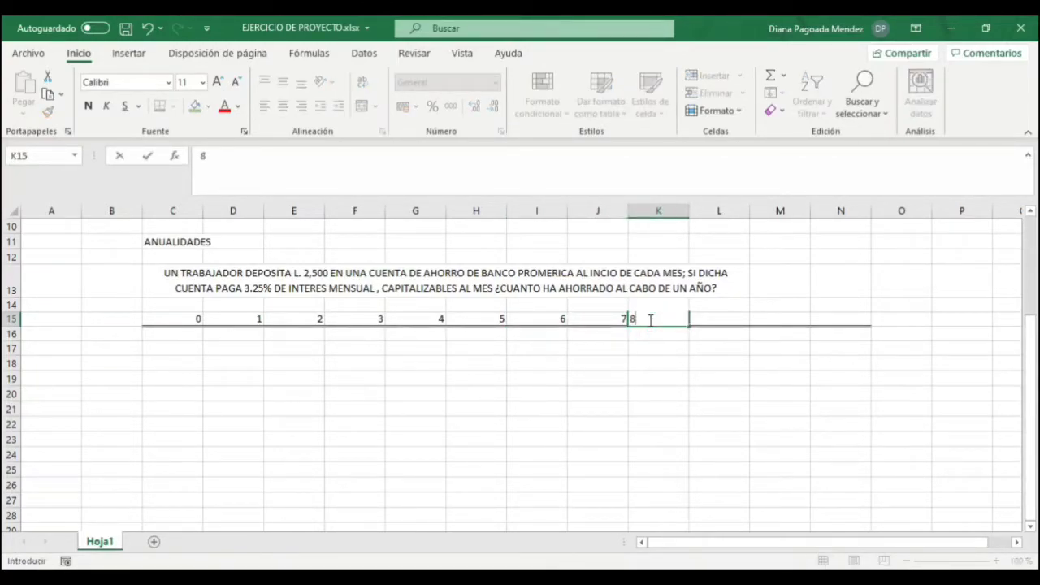
click(715, 319)
text(9)
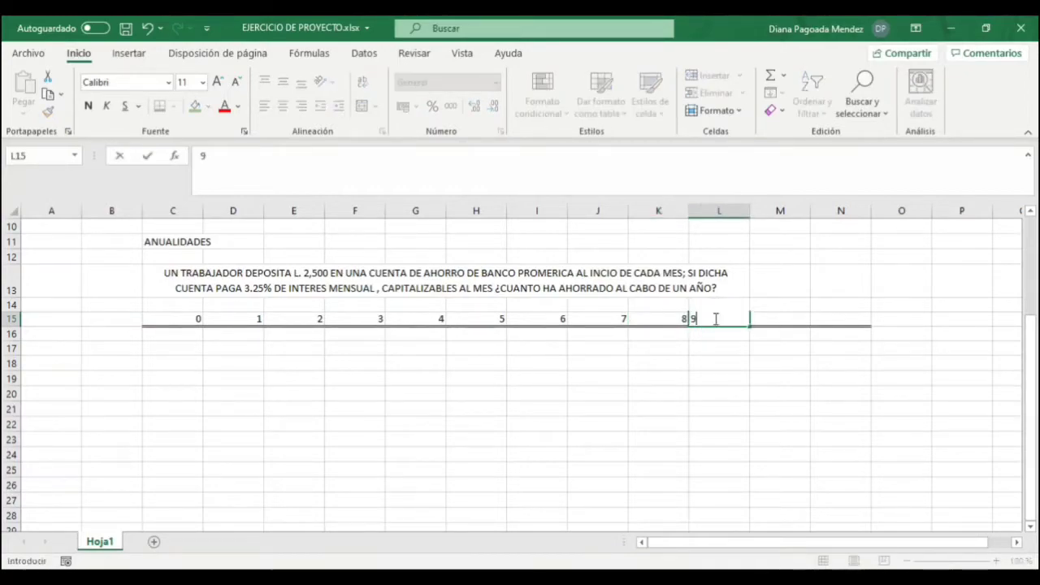
click(796, 318)
text(10)
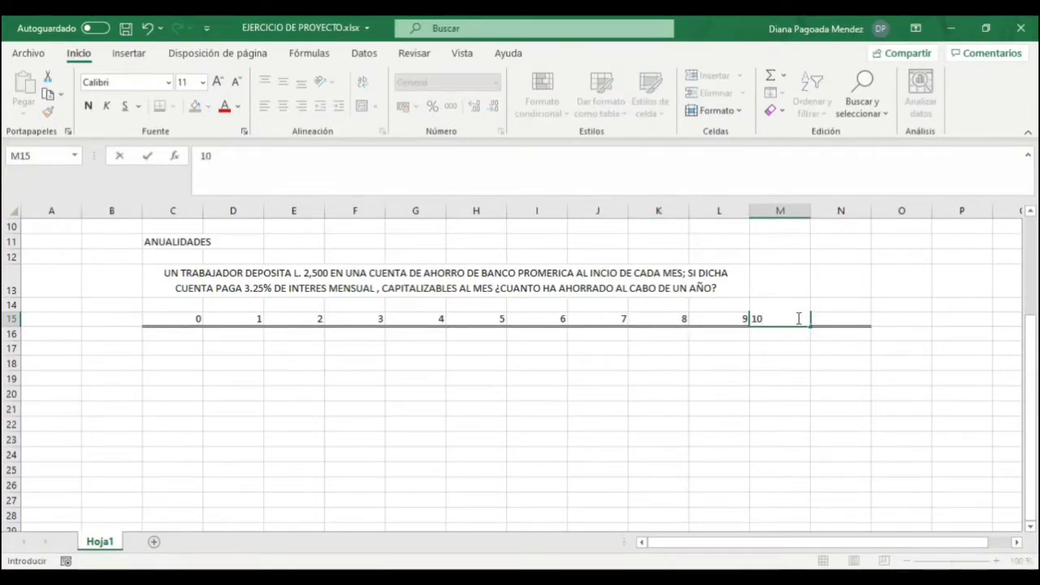
click(834, 319)
text(11)
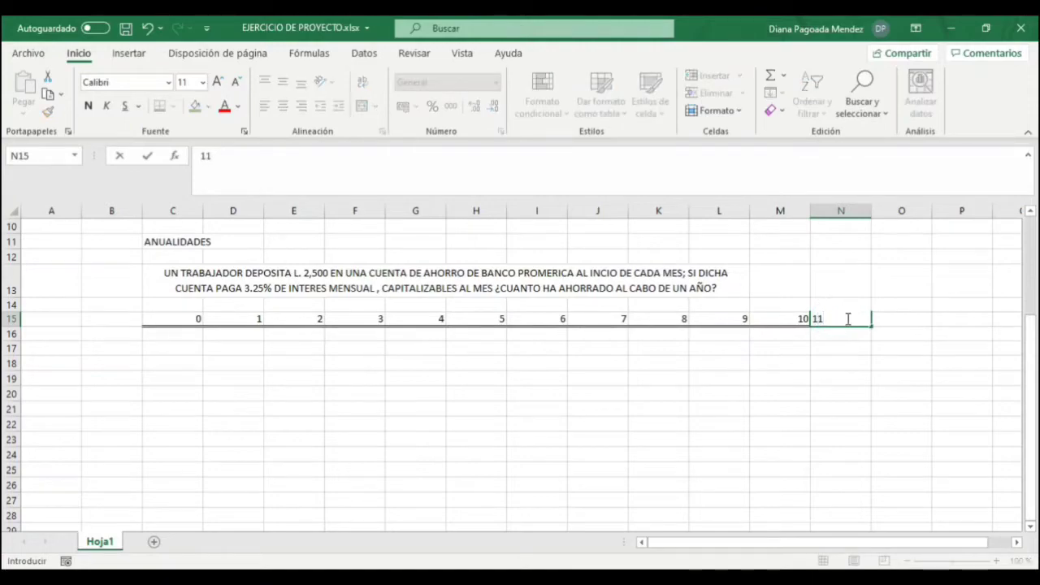
Add period 12 in cell O15 and extend the timeline's double bottom border to it
click(880, 316)
text(12)
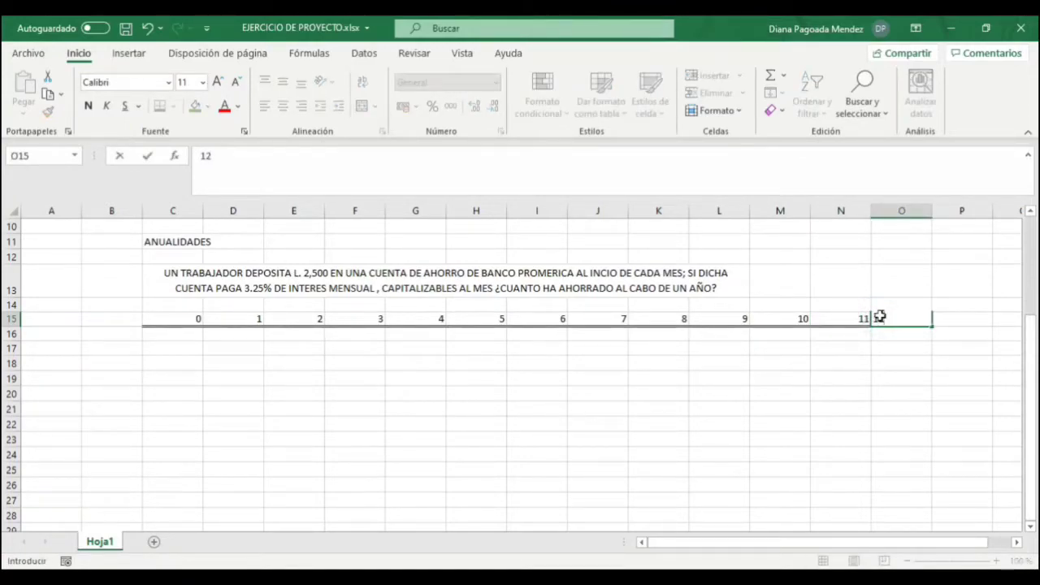
click(879, 316)
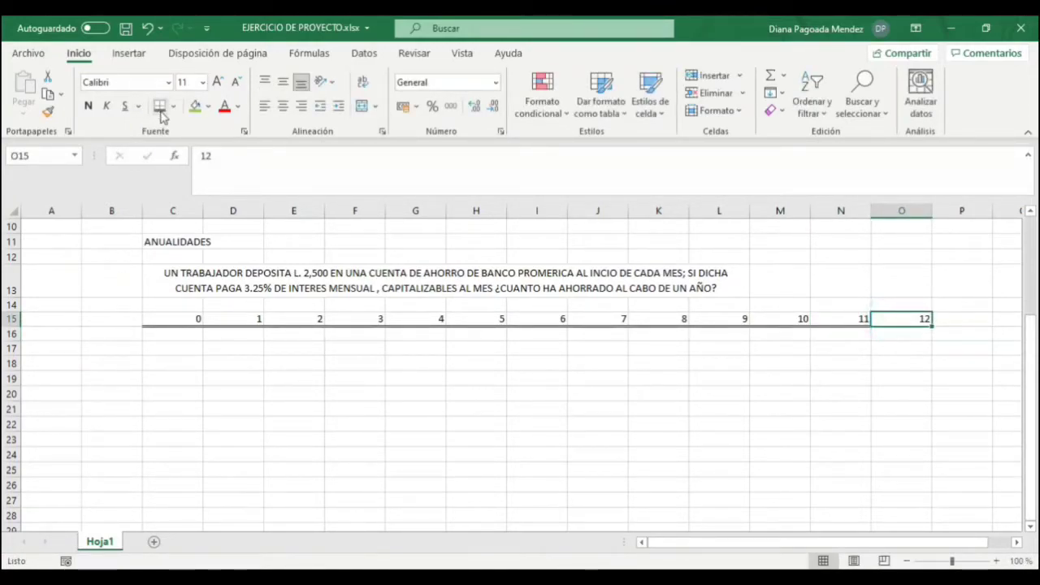
click(528, 410)
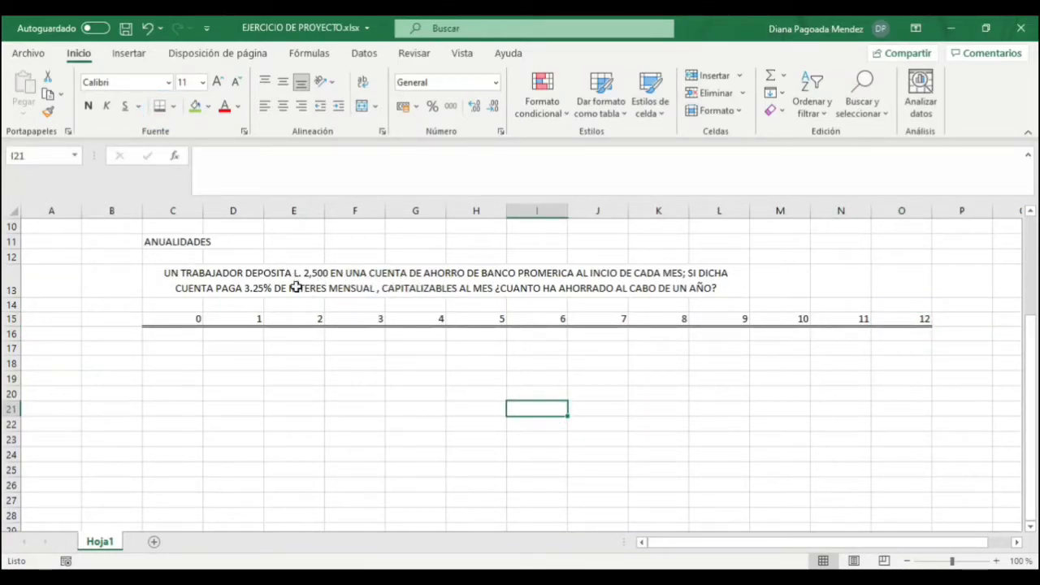
Enter the deposit of 2,500 in cell C16 under period 0
click(180, 330)
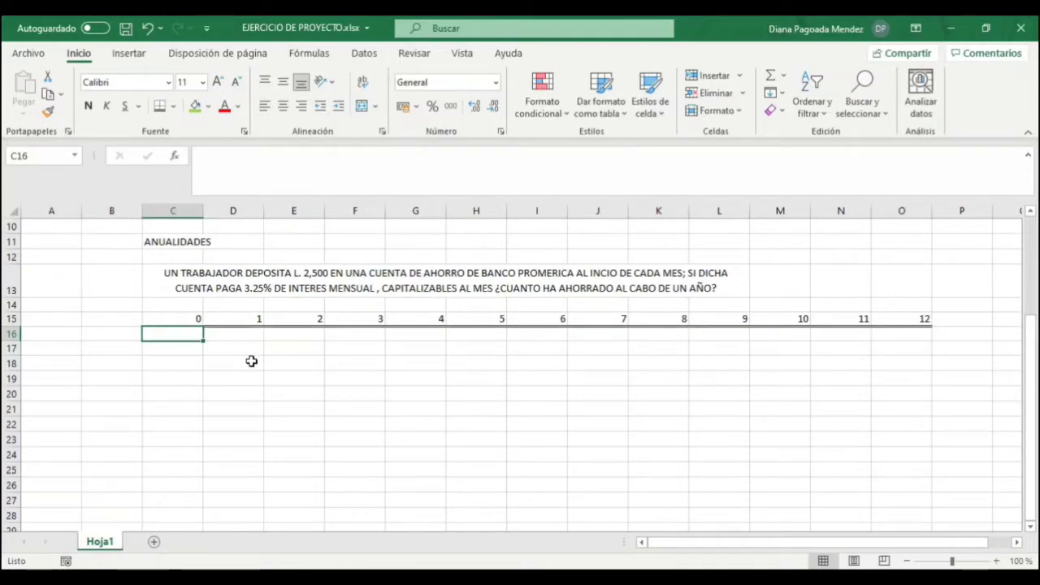
text(2)
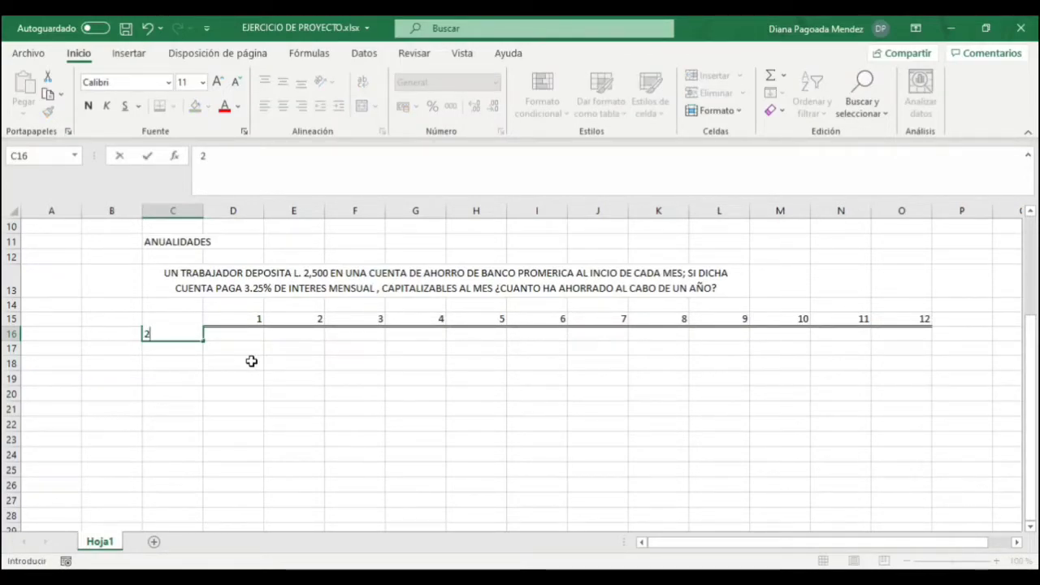
text(,500)
key(Return)
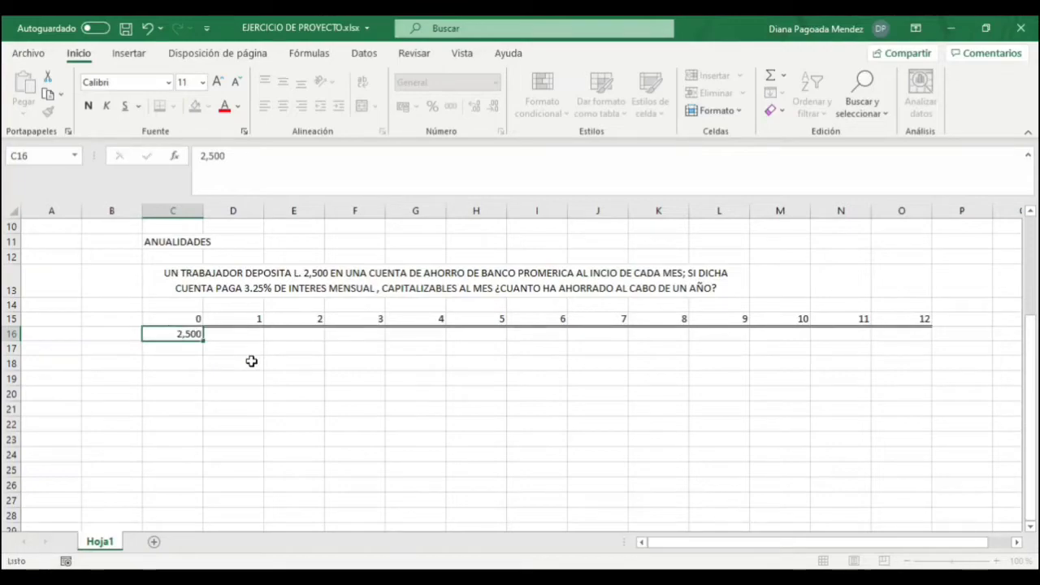
Copy the deposit from C16 into D16 through N16, under periods 1 to 11
click(193, 336)
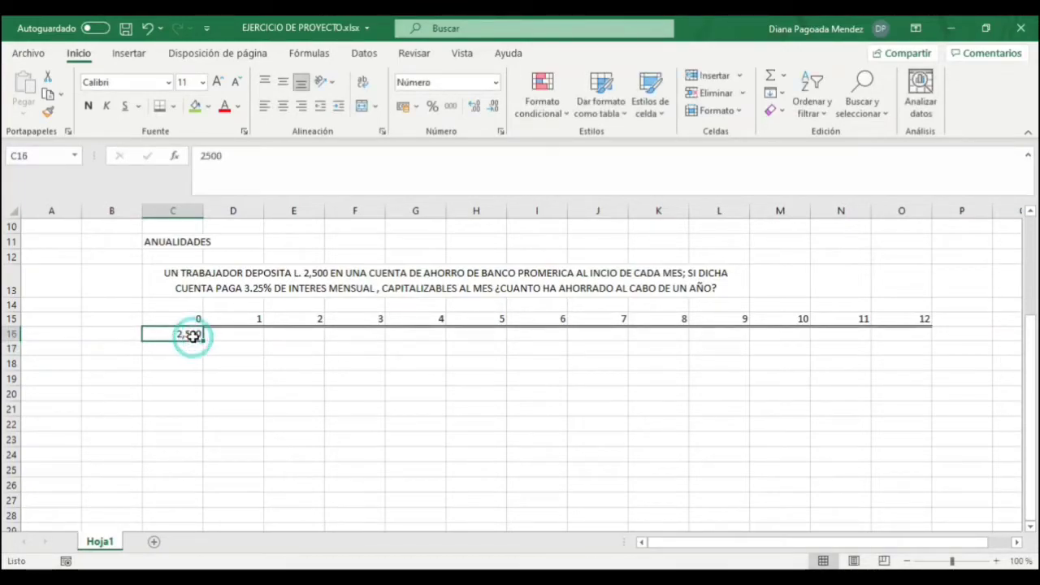
key(ctrl+c)
drag(233, 335, 837, 332)
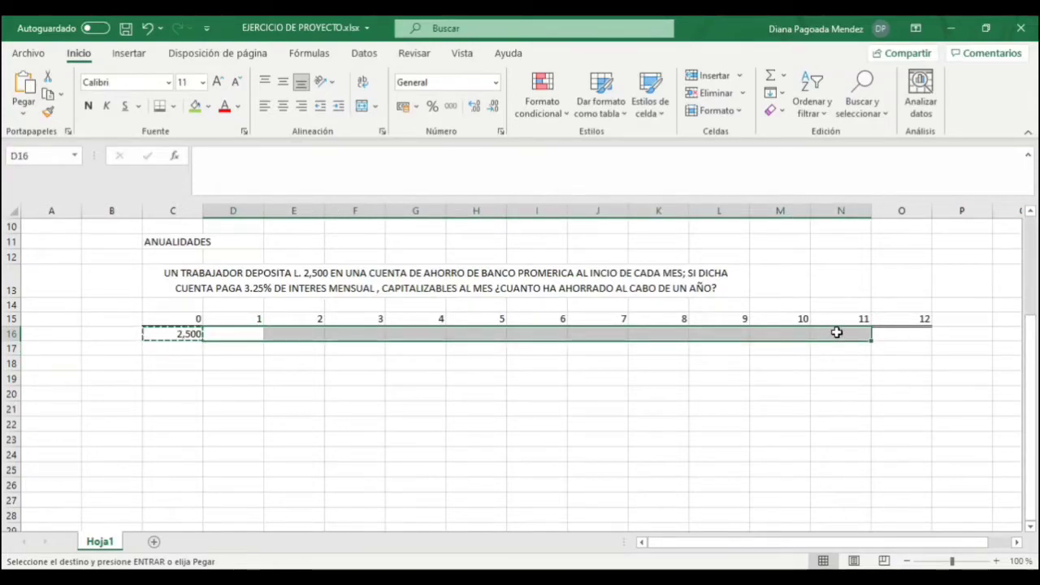
key(ctrl+v)
key(Escape)
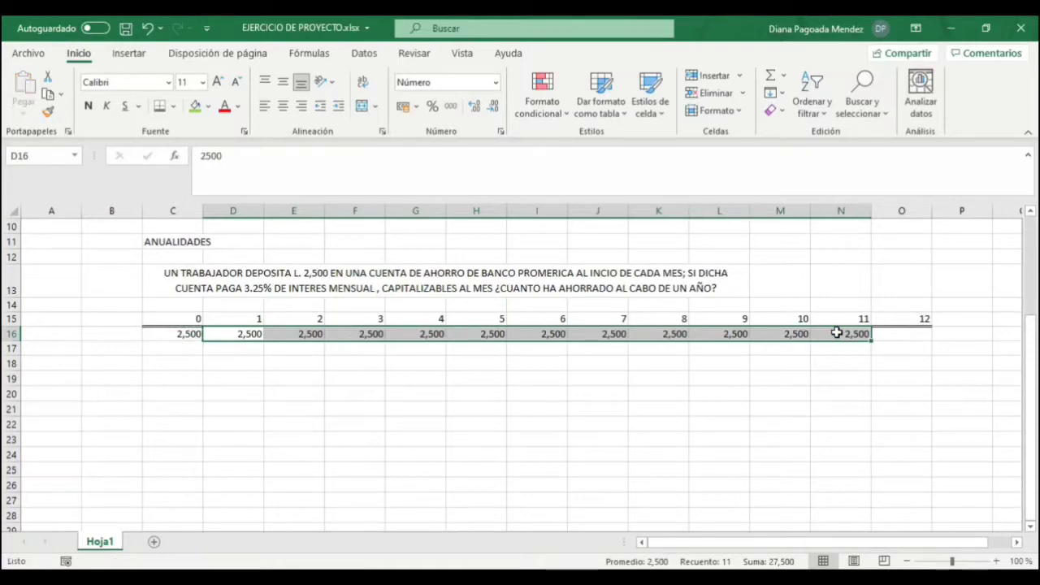
click(407, 361)
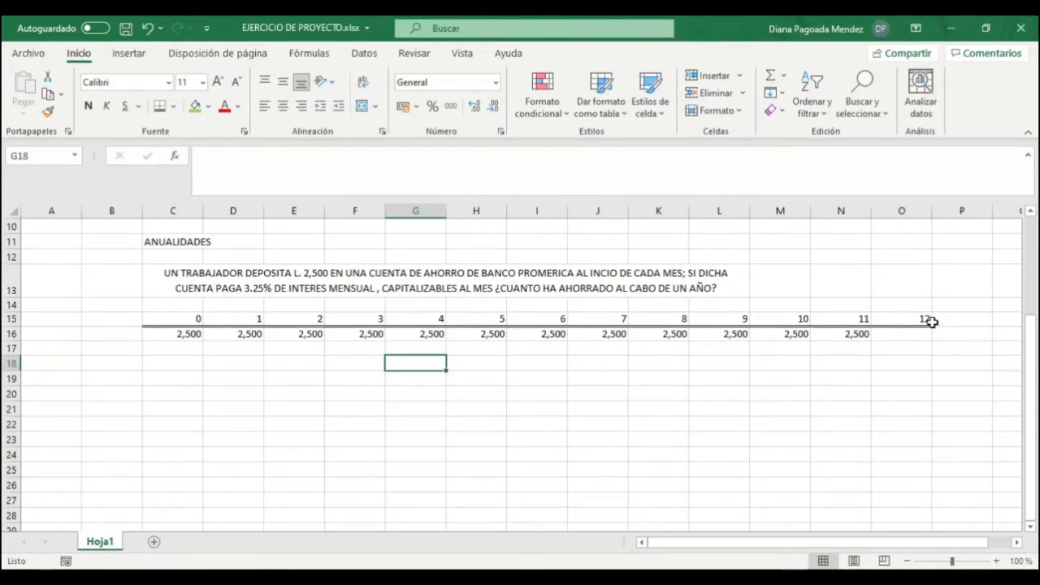
Enter the label R= in cell C19 and its value 2,500 in D19
click(170, 376)
text(R=)
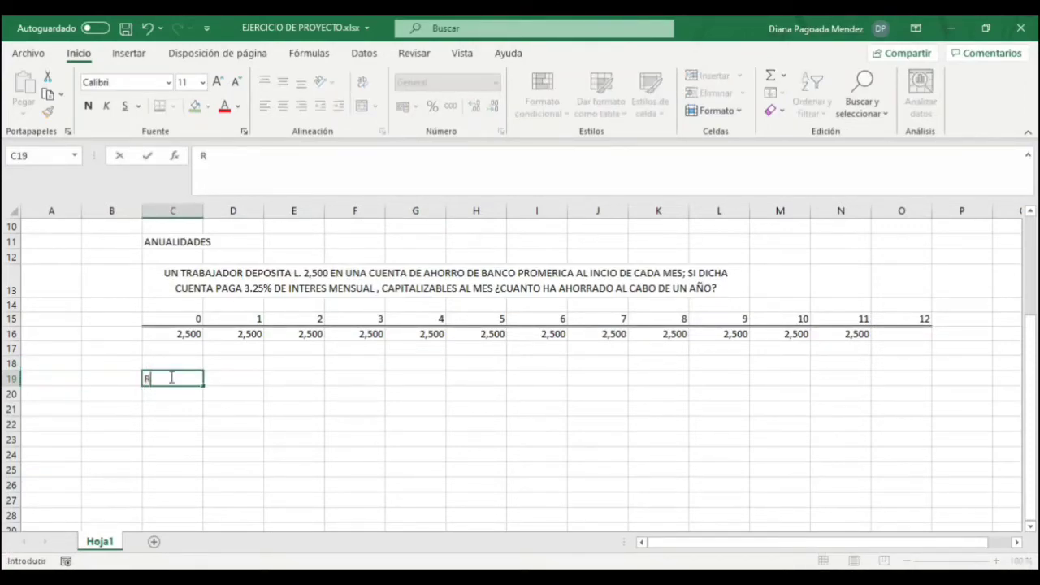
click(234, 376)
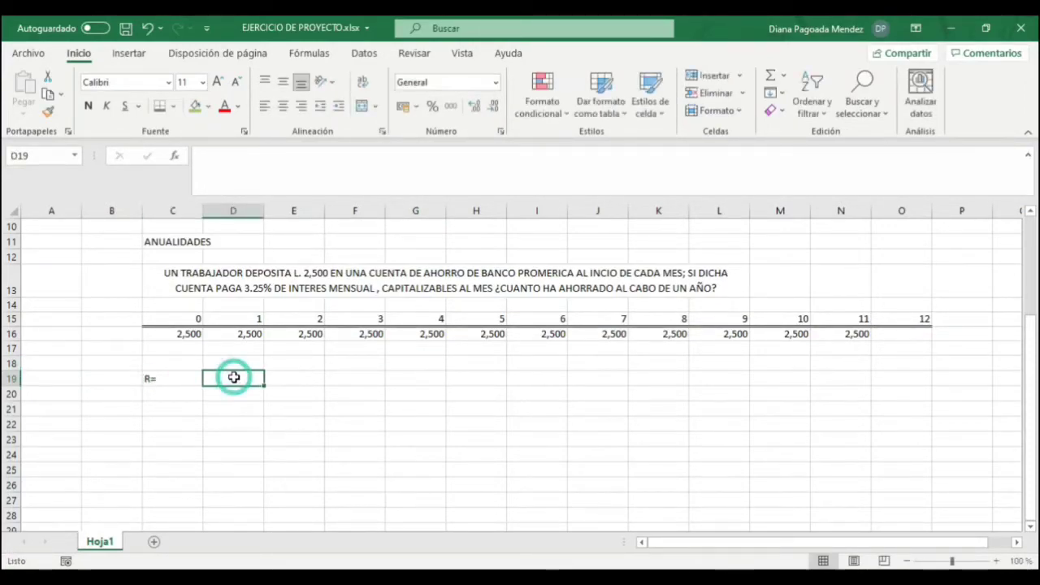
text(2,50)
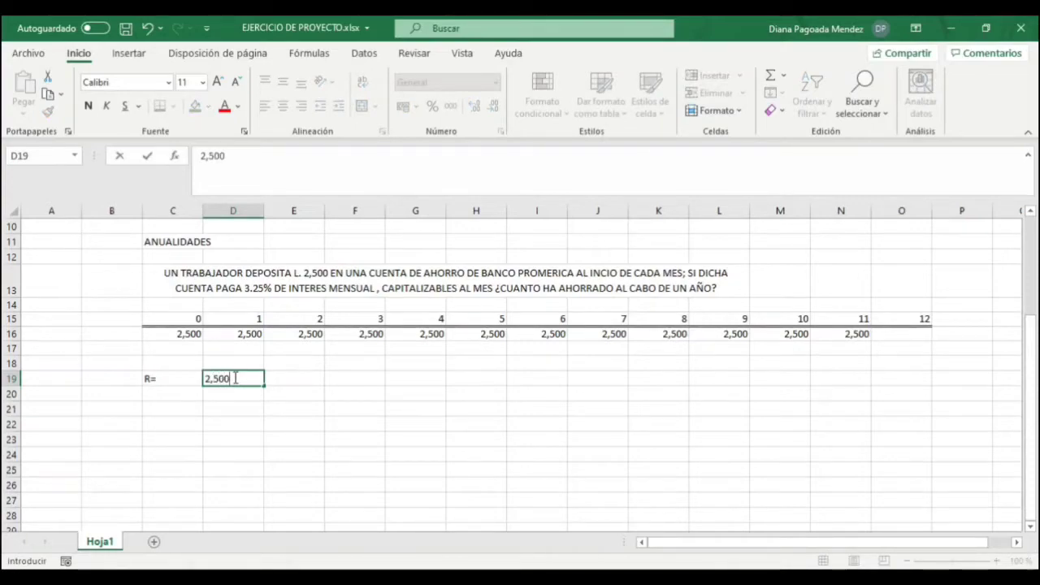
key(Return)
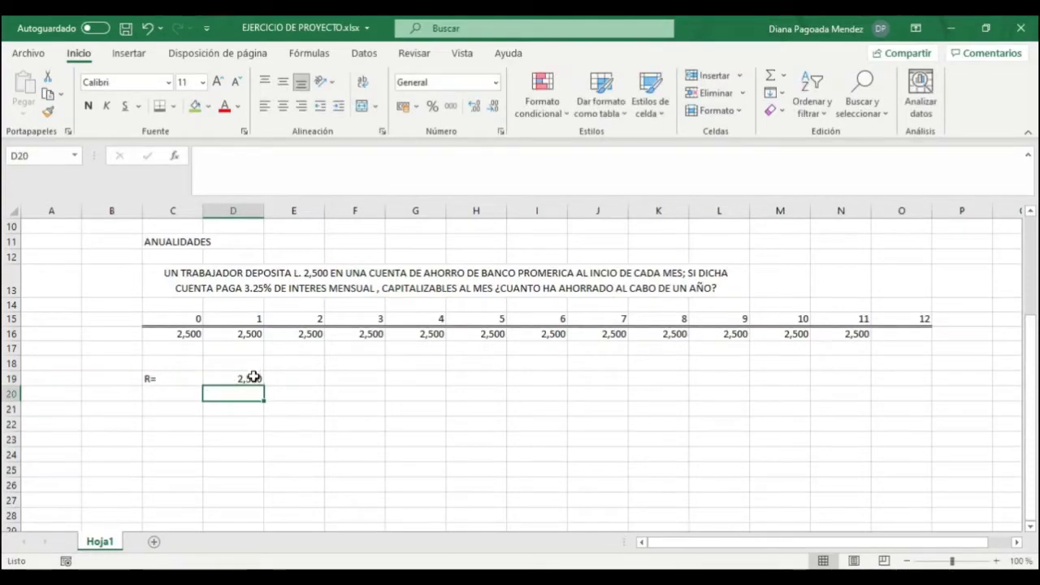
Apply the accounting number format with the L currency symbol to the R value in D19
click(255, 376)
click(403, 106)
click(173, 393)
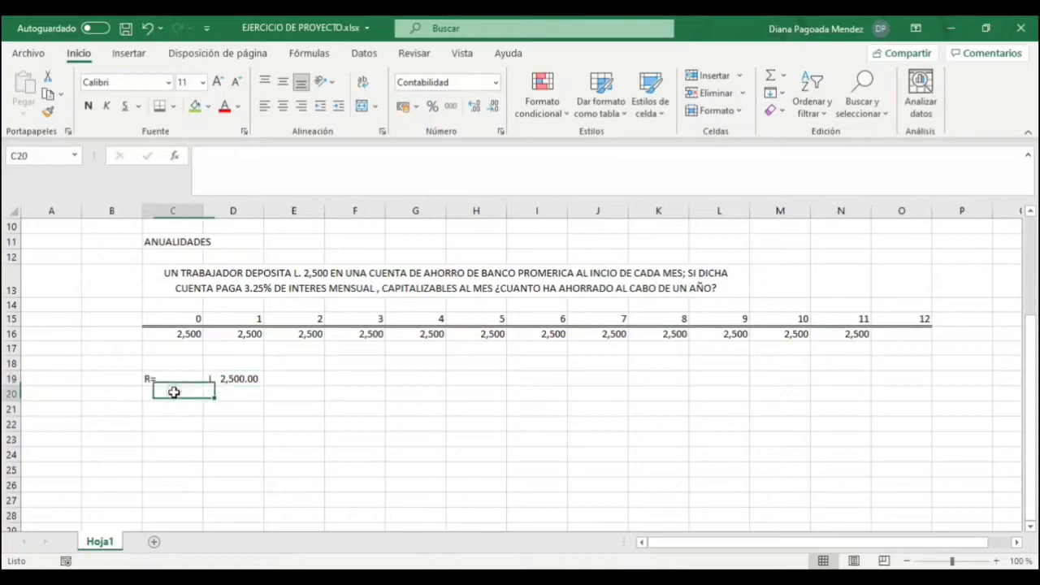
Enter the label i= in cell C20 and its value 3.25% in D20
text(i)
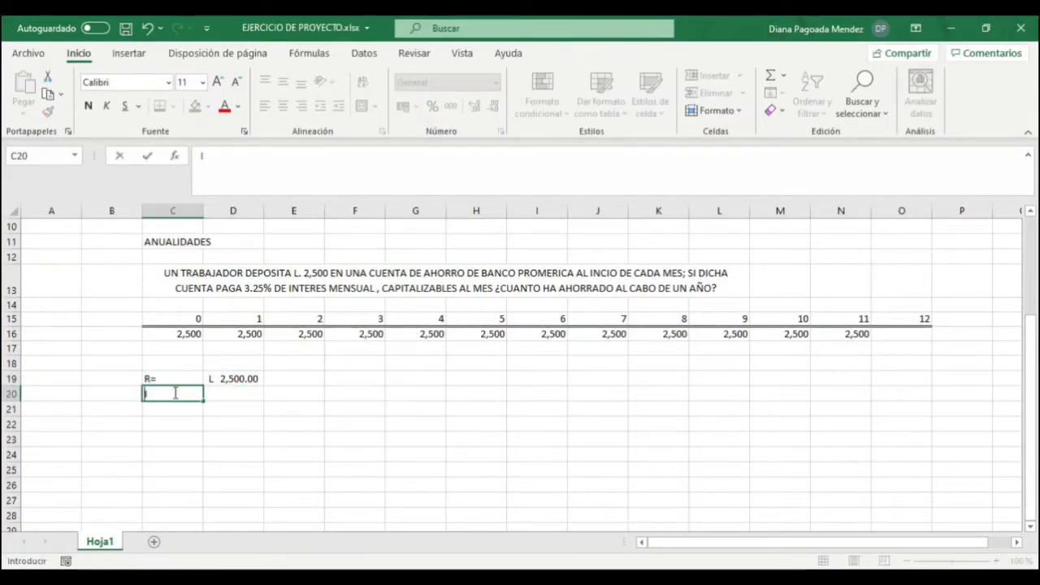
key(BackSpace)
click(221, 393)
text(3)
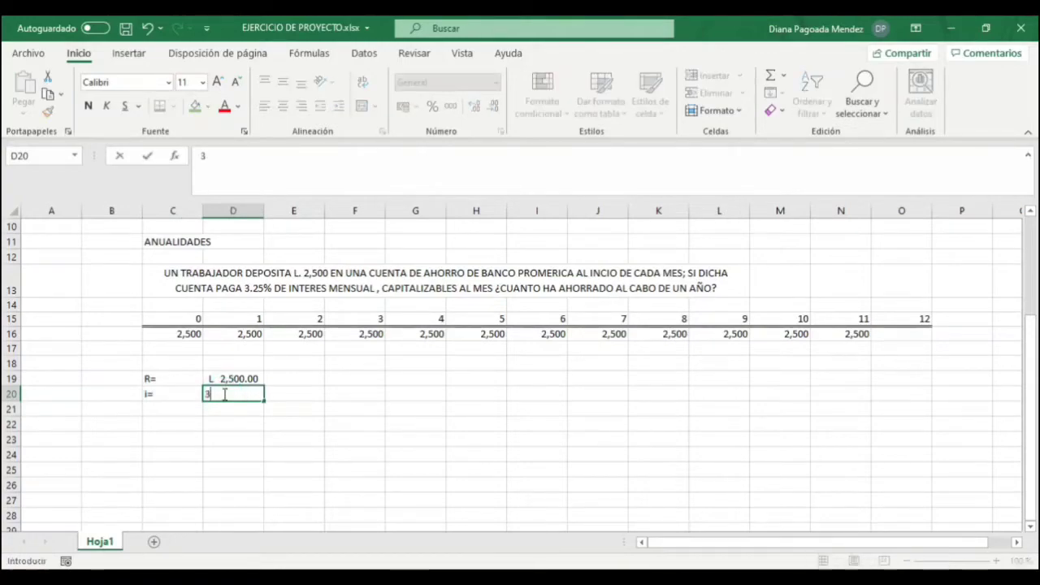
text(.25%)
Add the note "cap. Mensual" in cell E20 beside the interest rate
click(290, 390)
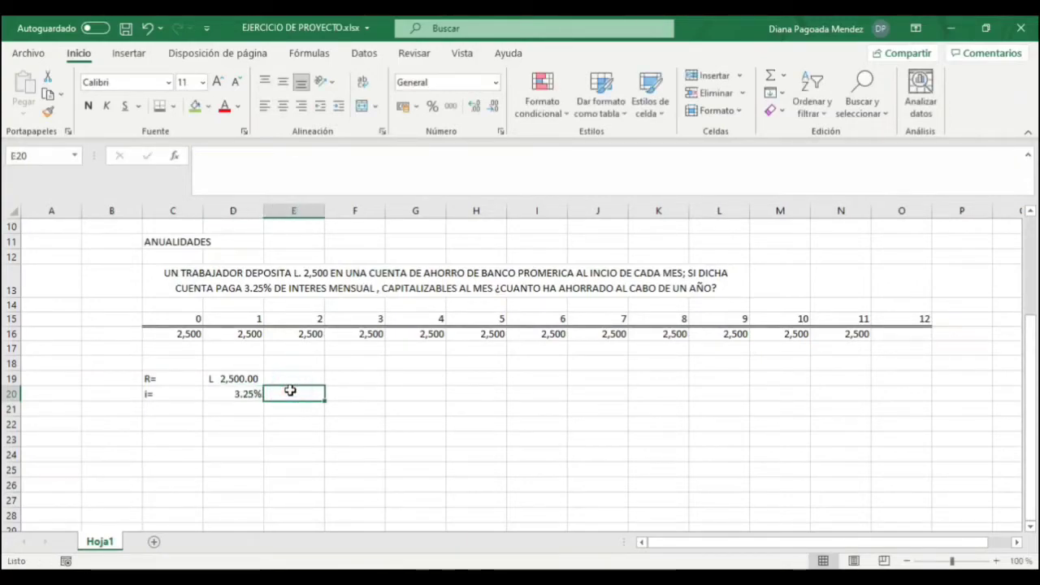
text(cap)
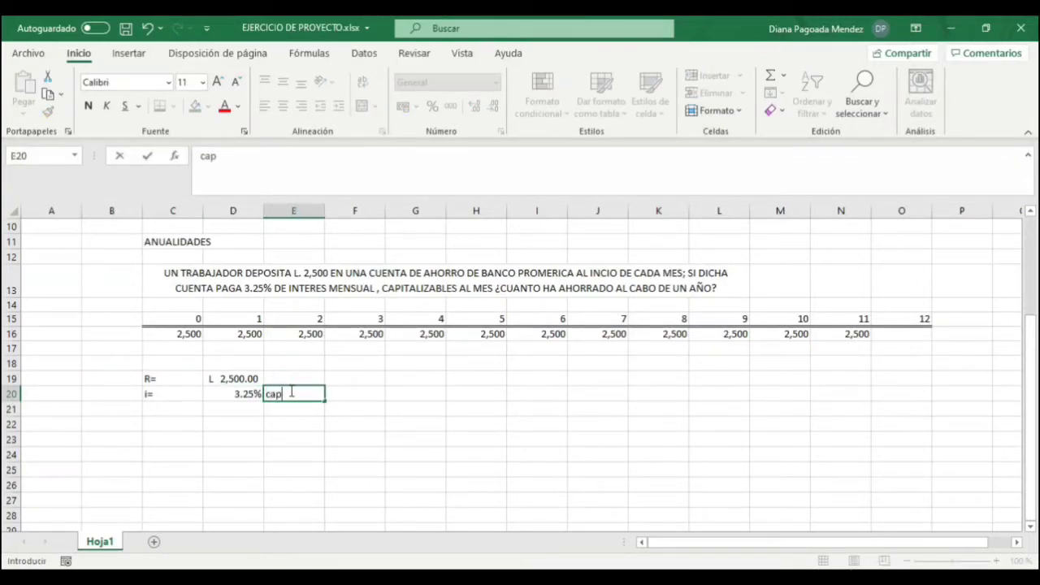
text(. mensual)
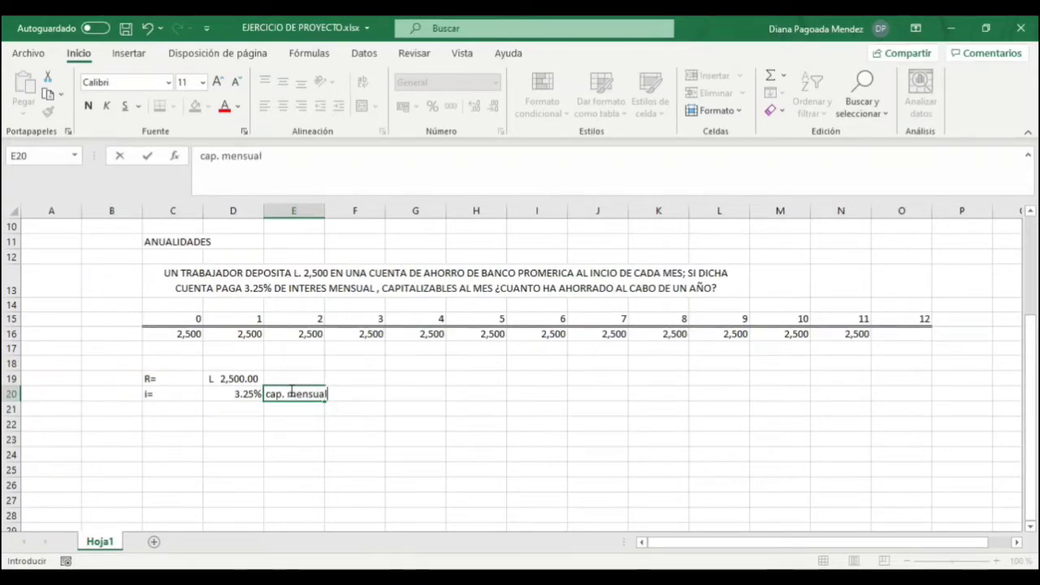
key(Return)
Enter the label n= in cell C21 and its value 12 in D21
click(158, 413)
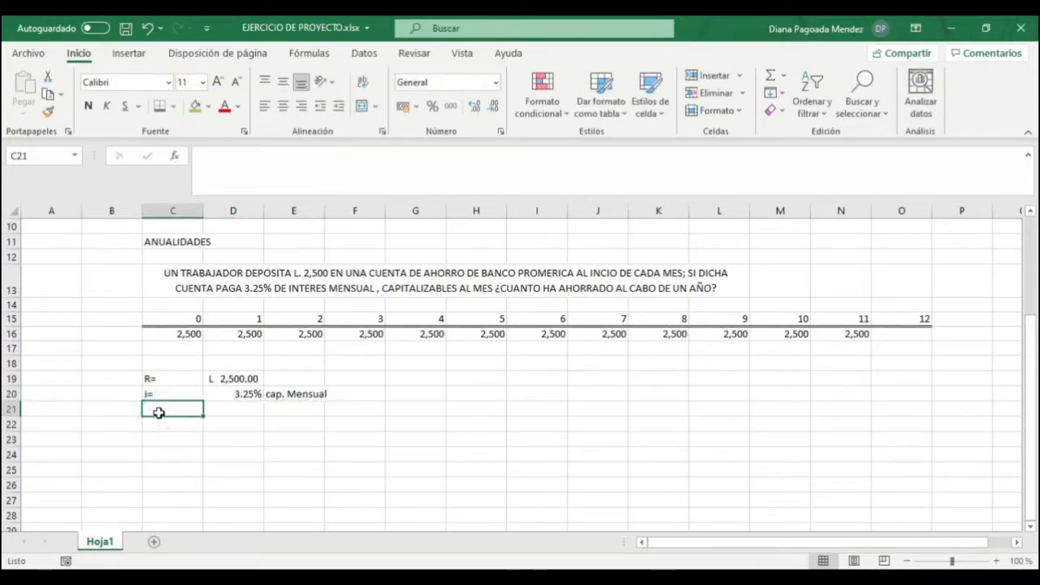
text(n=)
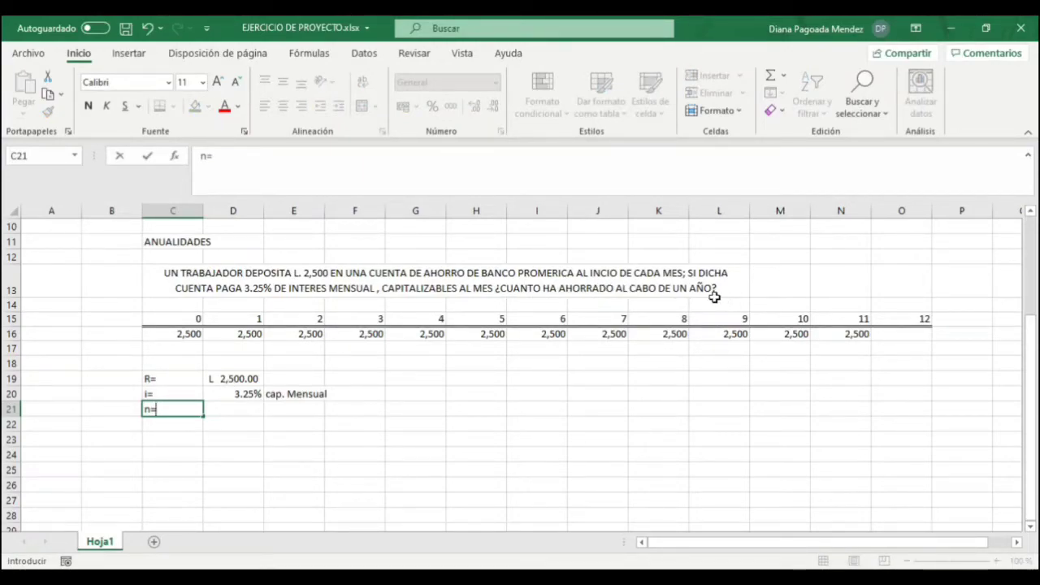
click(226, 409)
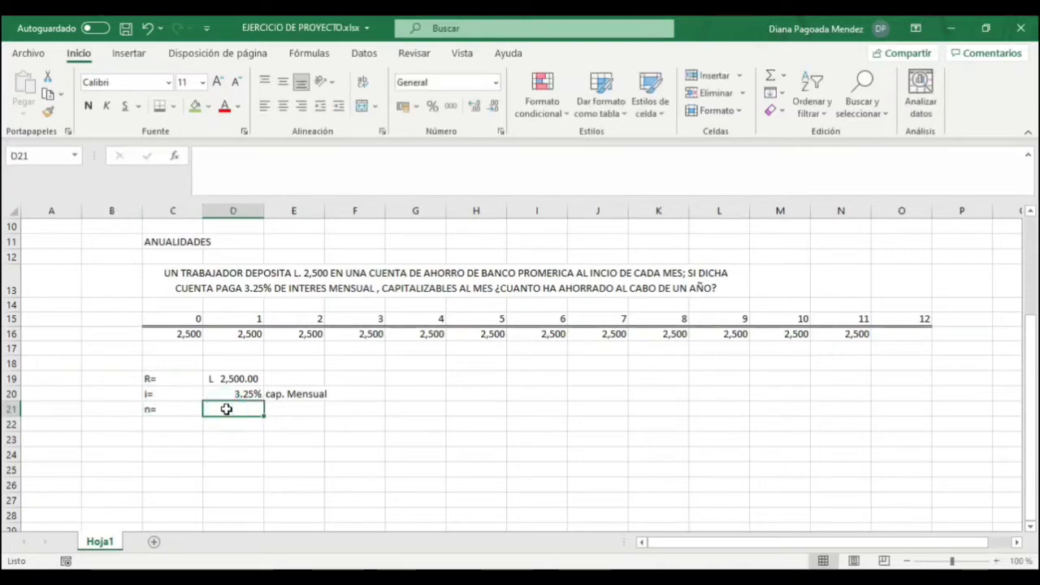
text(12)
key(Return)
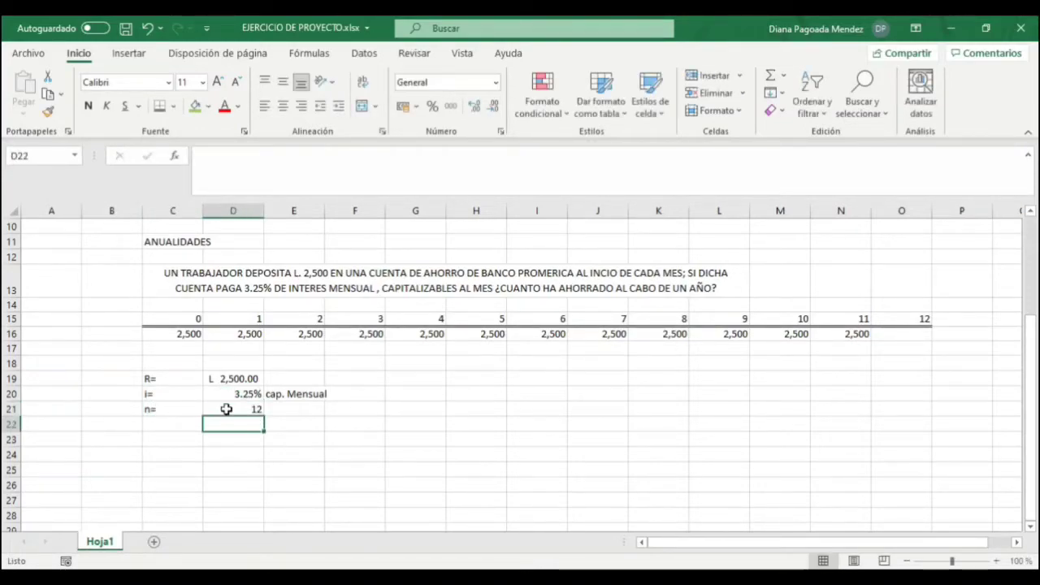
Enter the label VF= in cell C22 and a question mark in D22 as the unknown
click(176, 428)
text(VF=)
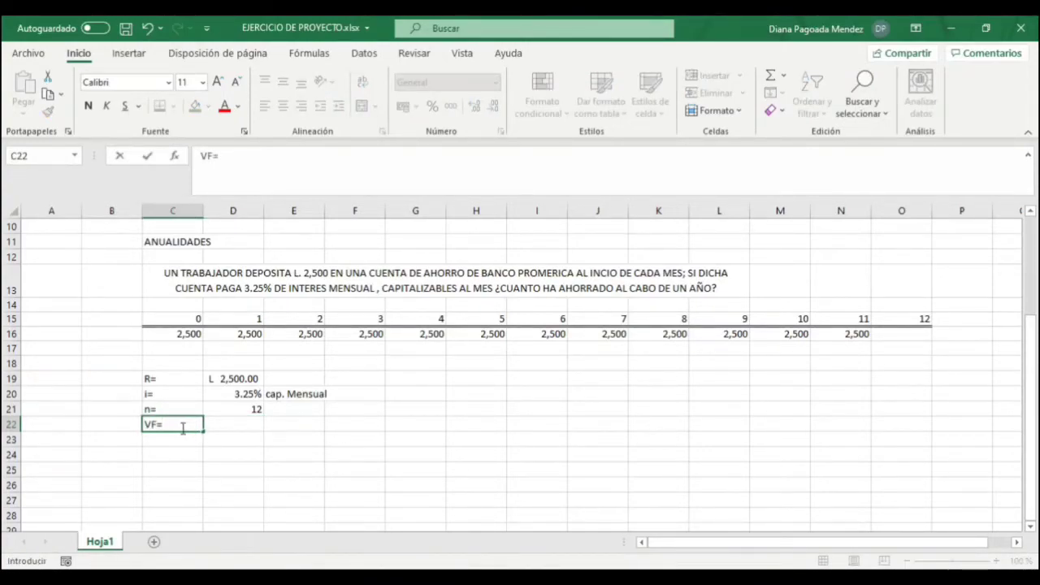
click(216, 426)
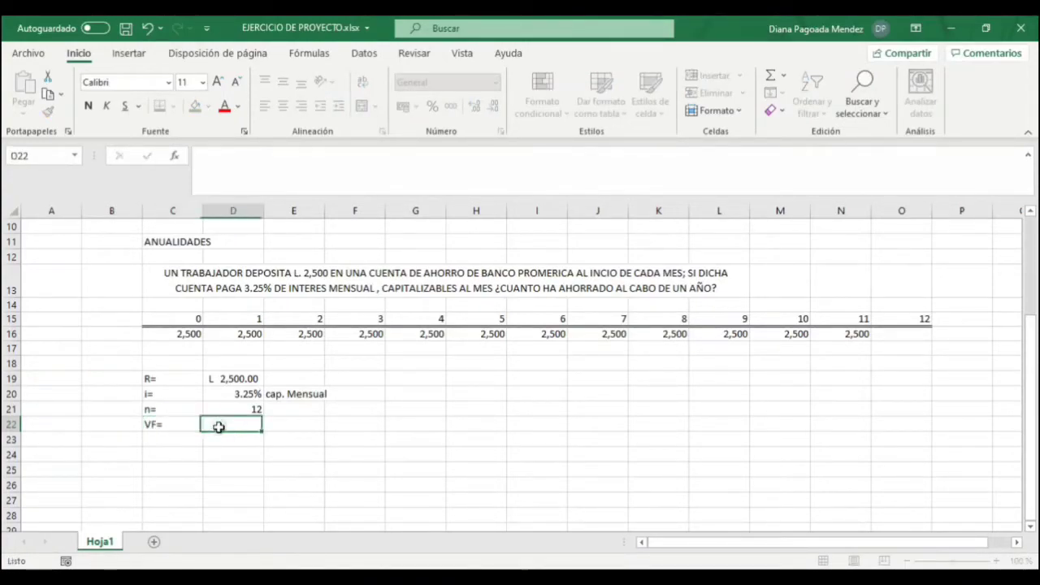
text(?)
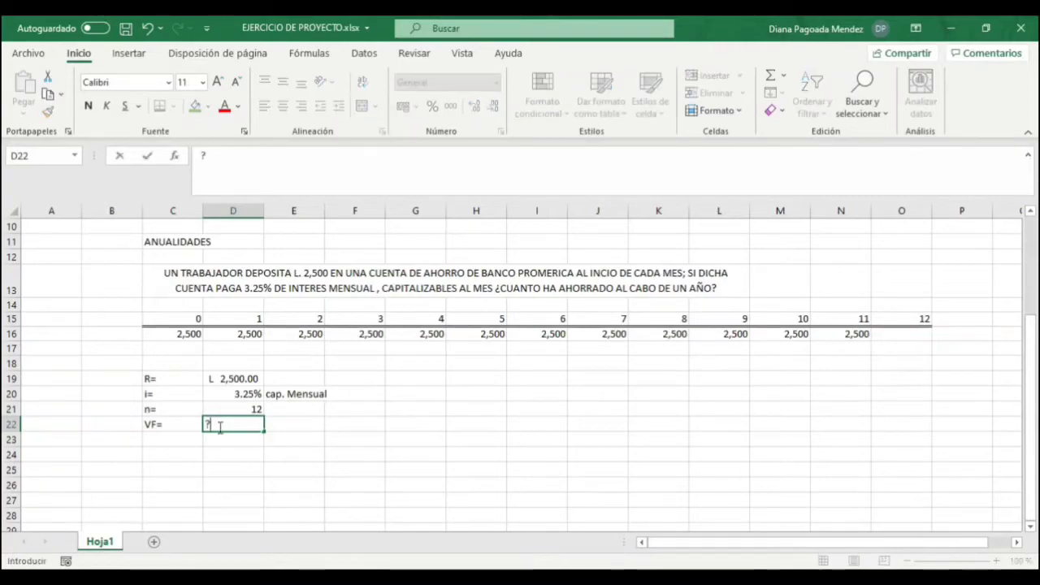
key(Return)
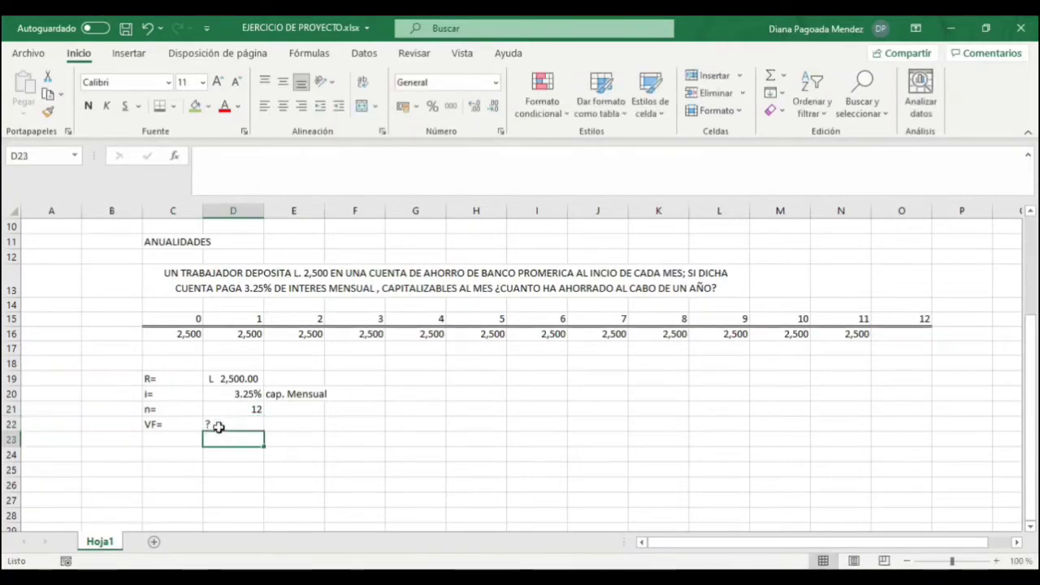
Insert the financial function VF in cell E22
click(301, 424)
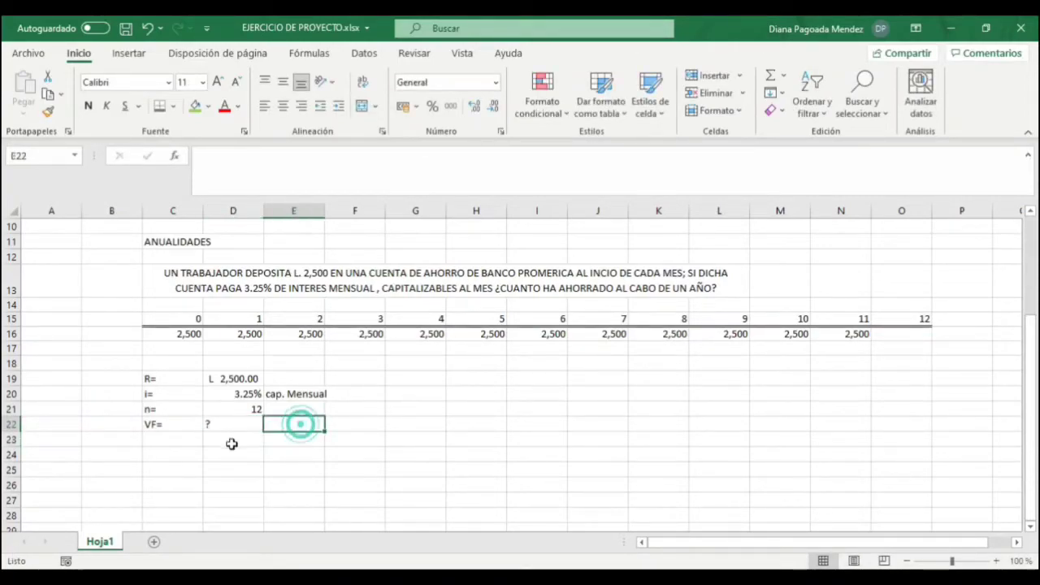
click(313, 52)
click(77, 113)
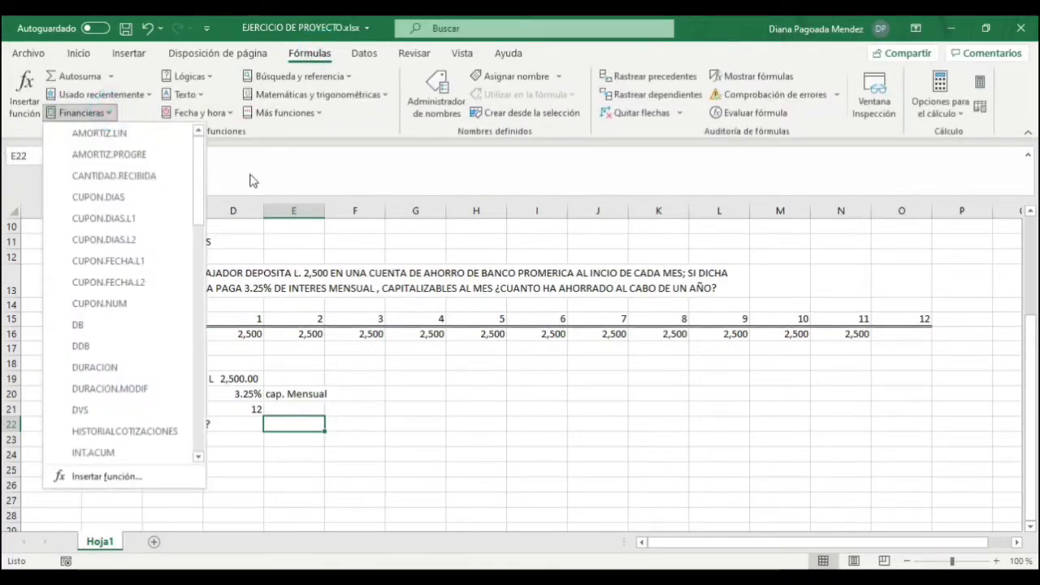
drag(202, 181, 203, 424)
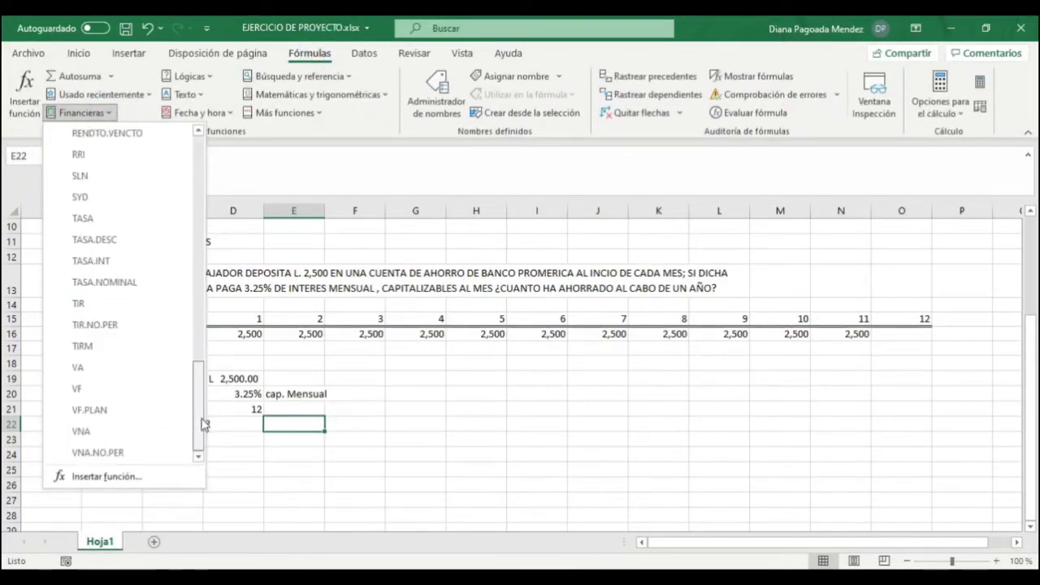
click(96, 389)
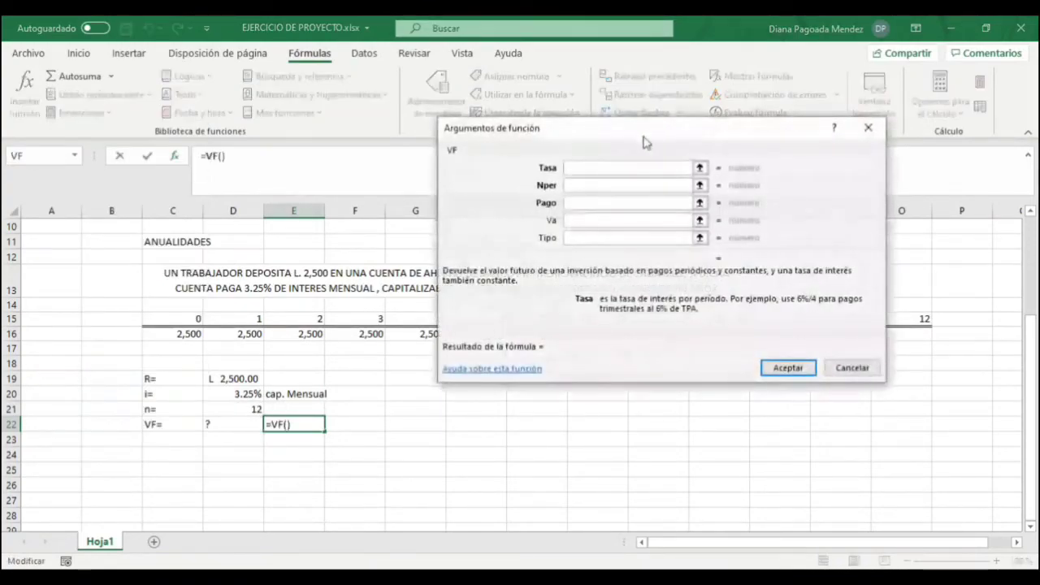
Set the VF arguments Tasa to D20, Nper to D21 and Pago to D19
click(250, 394)
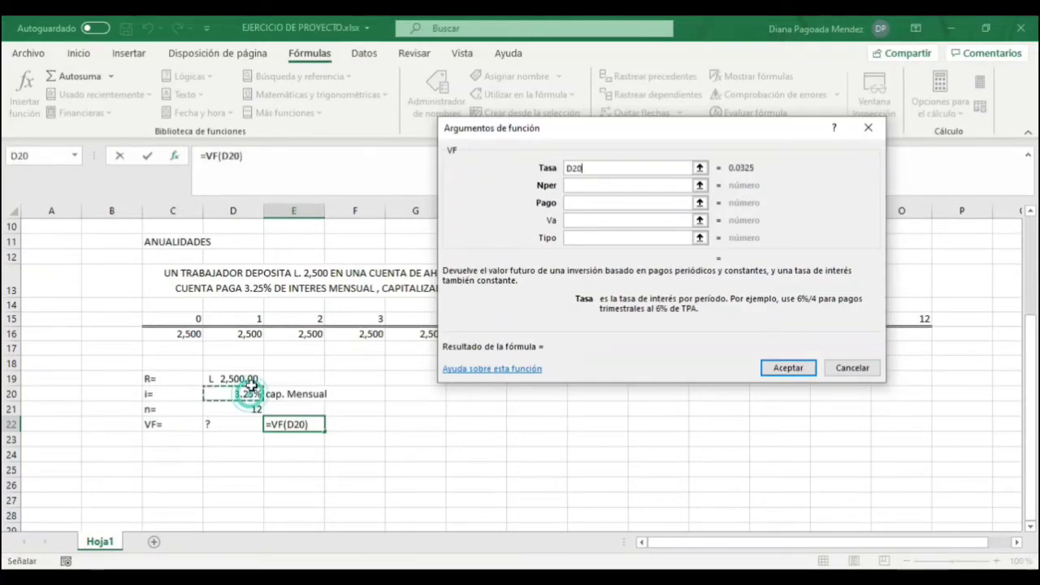
click(591, 186)
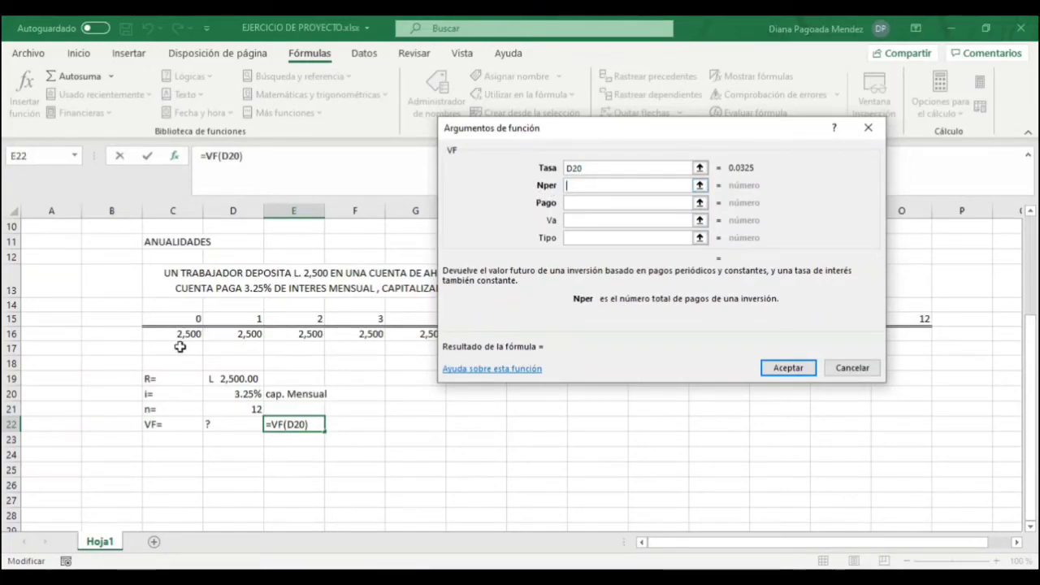
click(249, 408)
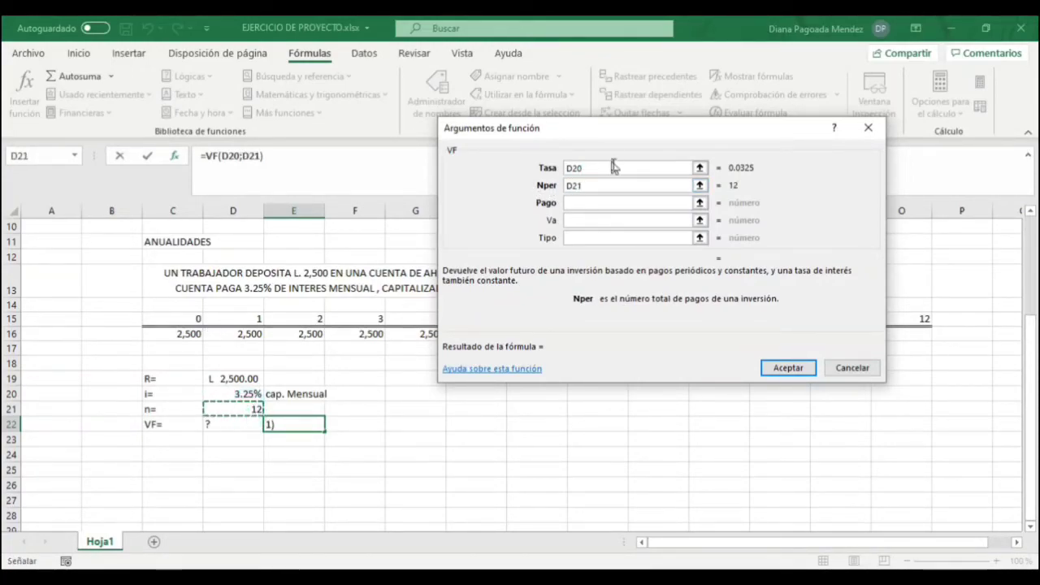
click(594, 202)
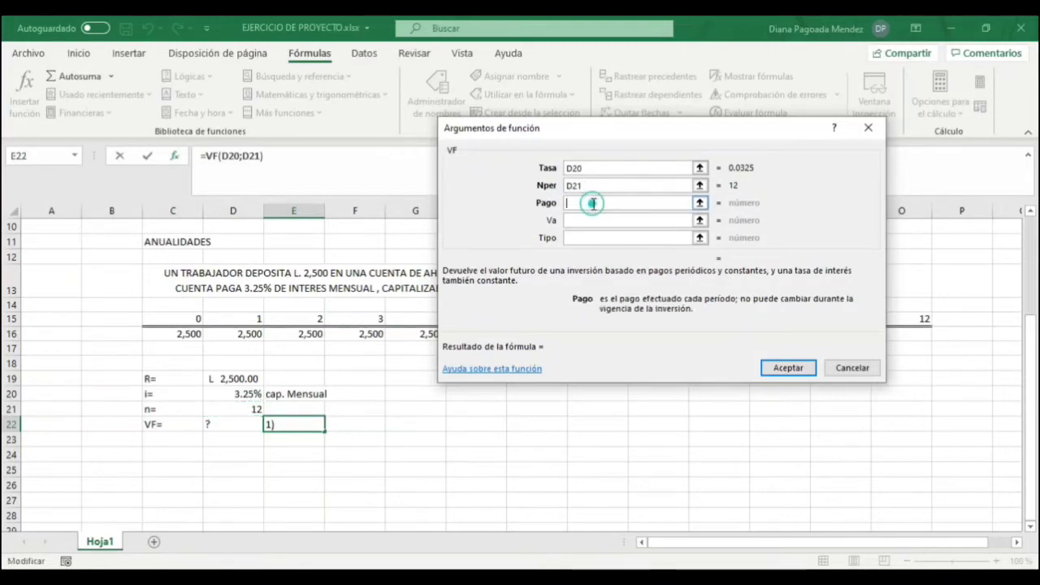
click(224, 379)
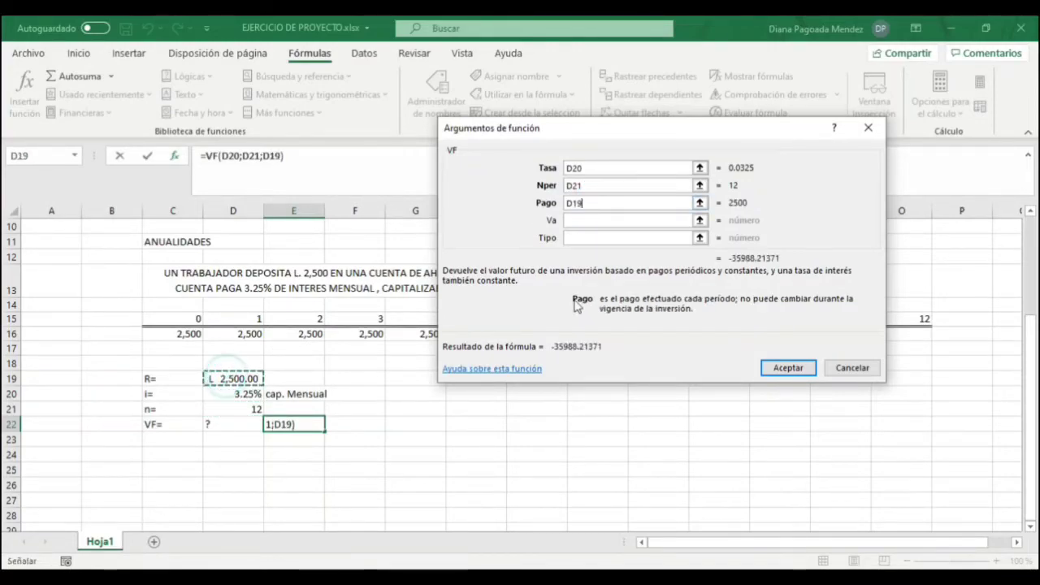
Set Tipo to 1, change Pago to -D19 and accept the VF function
click(591, 238)
text(1)
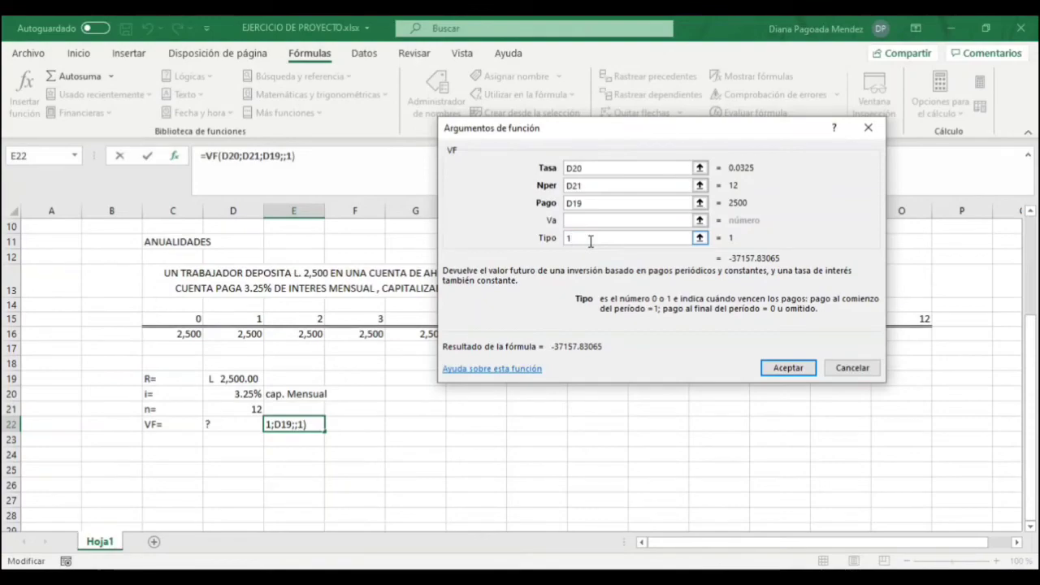
click(569, 203)
text(-)
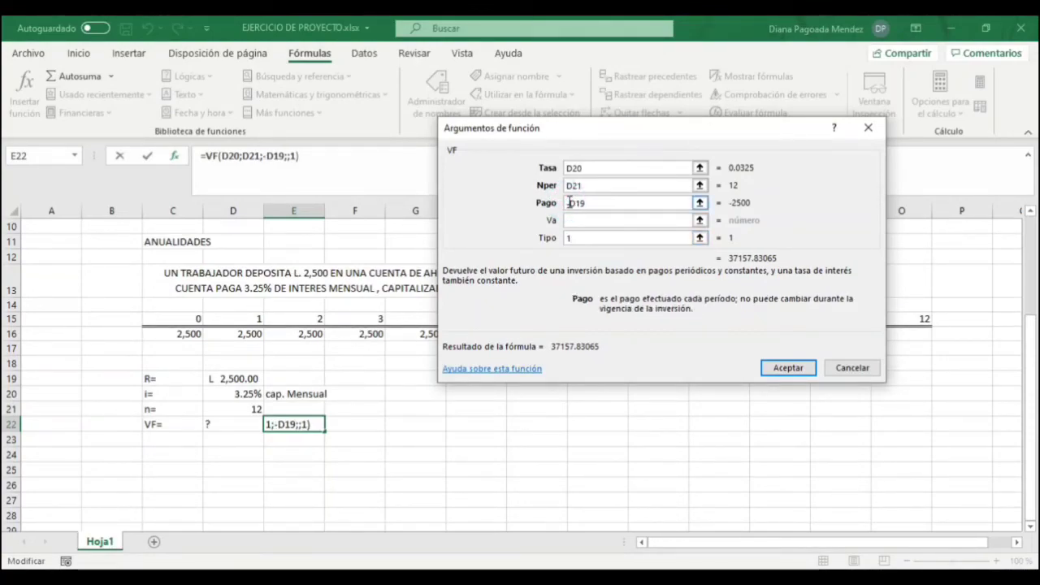
click(795, 368)
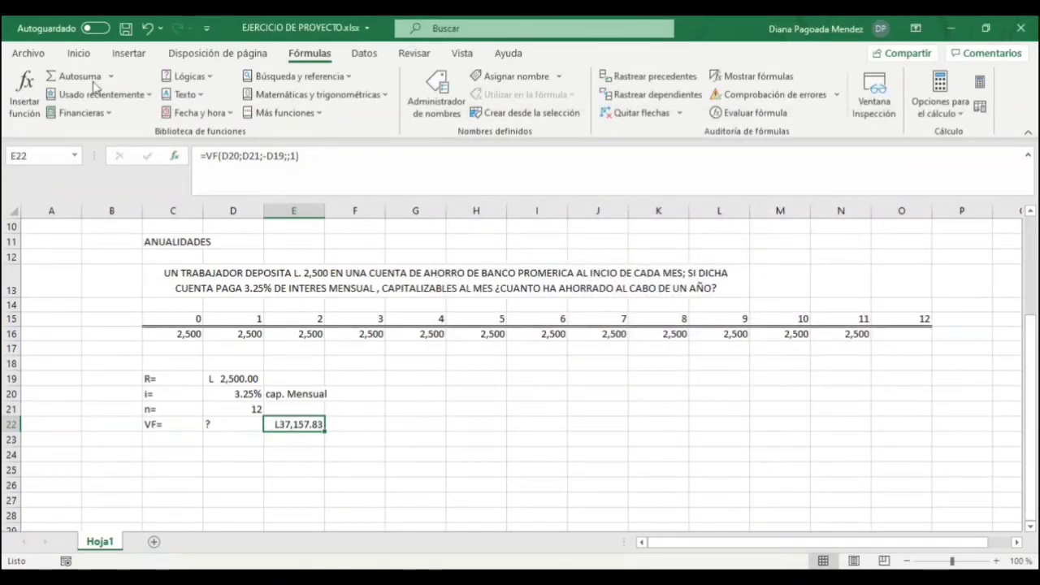
Fill the future value result in cell E22 with green
click(88, 53)
click(196, 106)
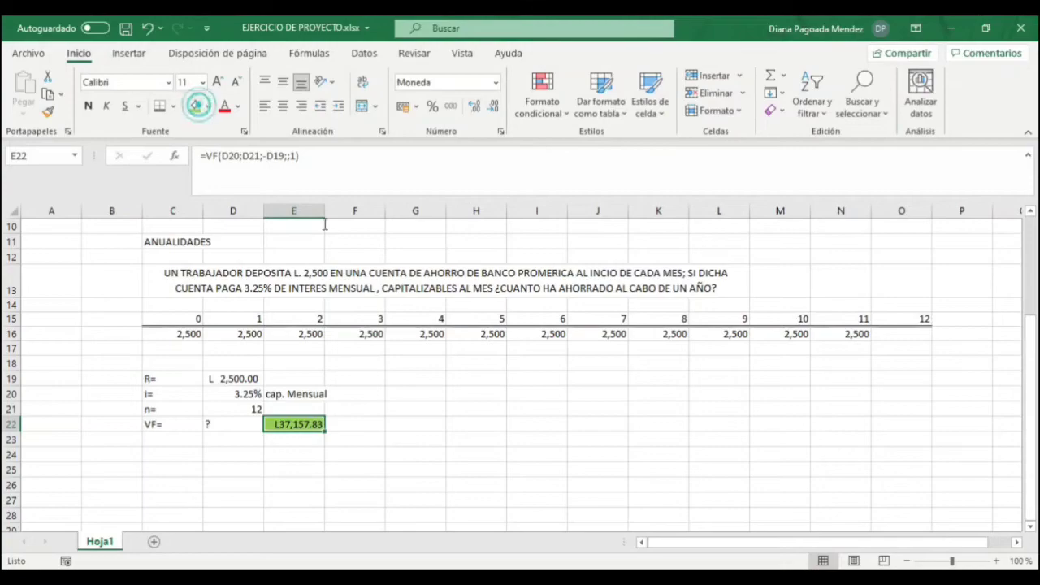
Write the answer "R/ EL TRABAJADOR LOGRO OBTENER UN MONTO DE L. 37,157.83" in cell G22
click(415, 424)
text(R/ EL TRA)
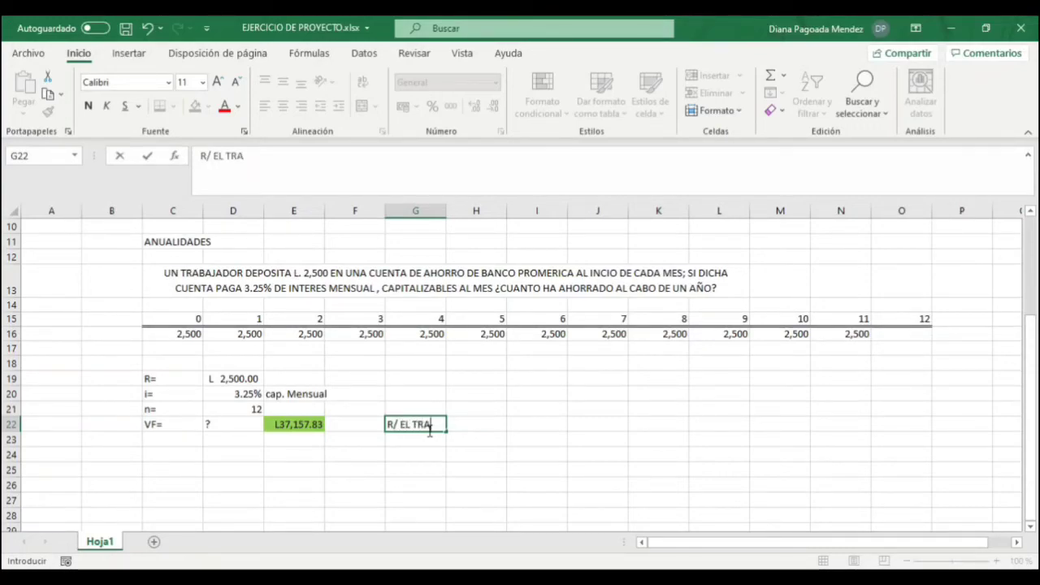
text(BAJA)
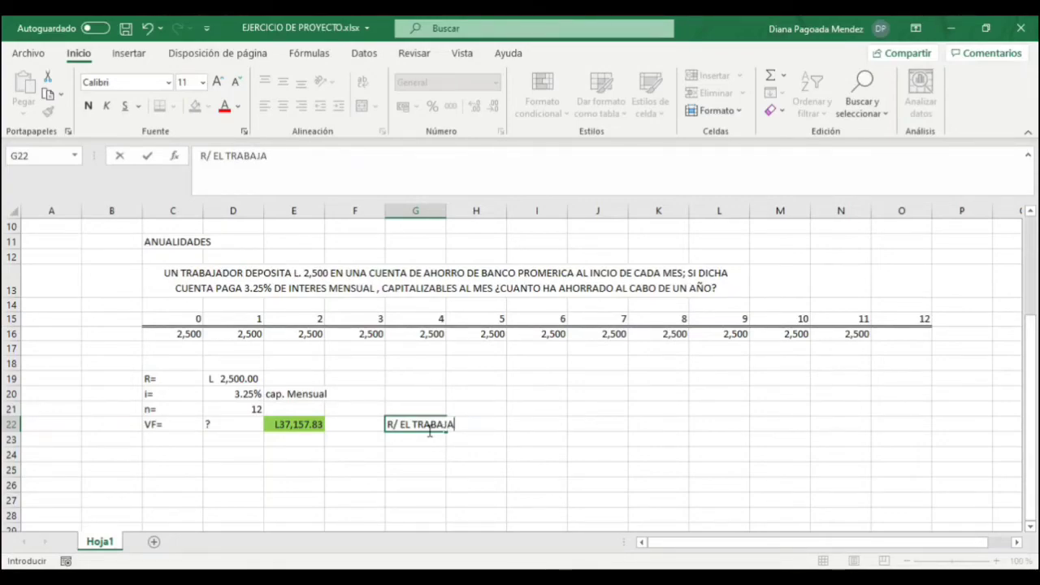
text(DOR LOGRO )
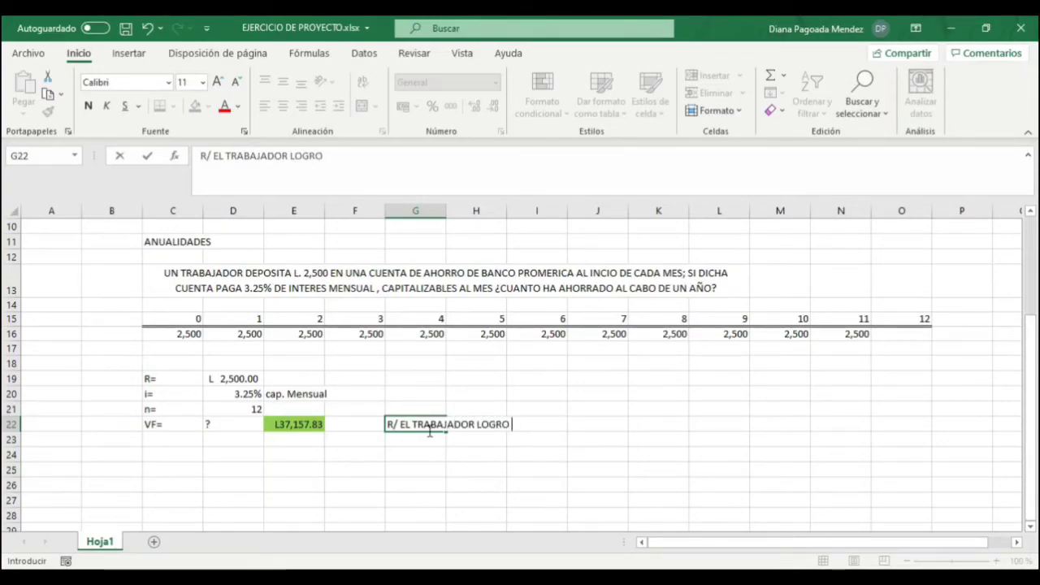
text(OBTENER UN MONTO)
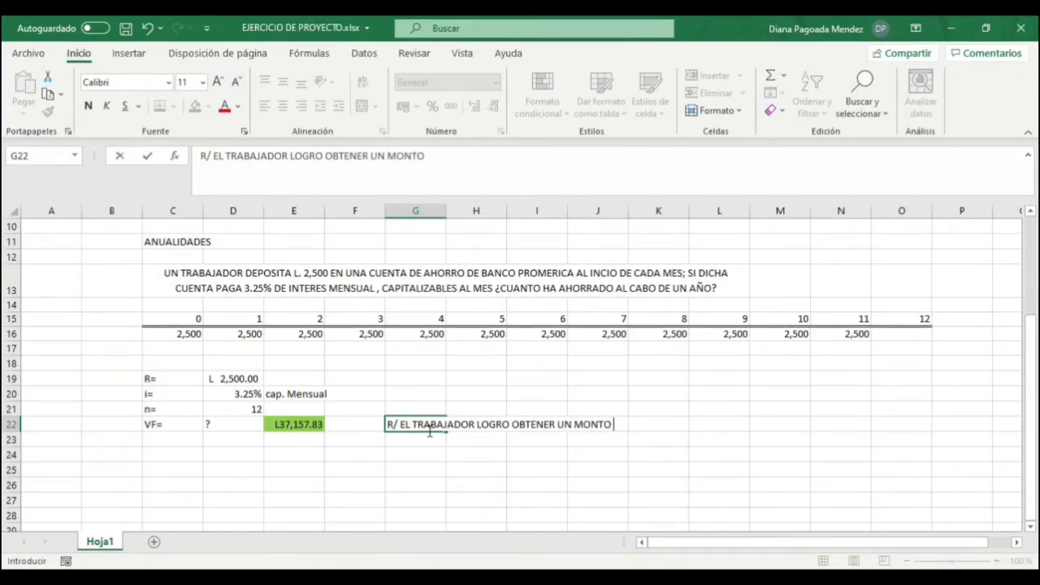
text(DE )
text(37)
key(BackSpace)
key(BackSpace)
key(BackSpace)
text(. )
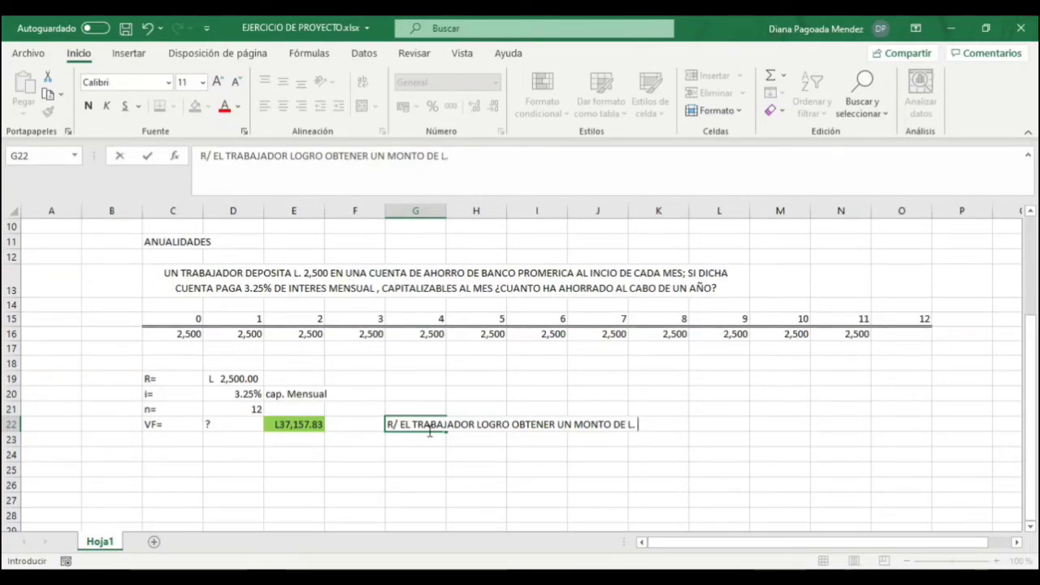
text(37,)
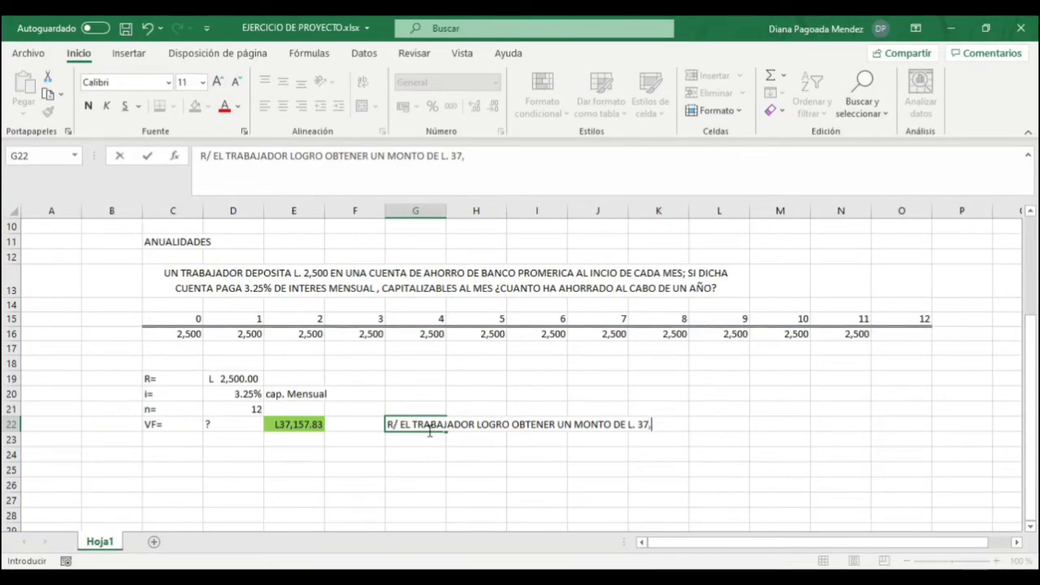
text(157.83)
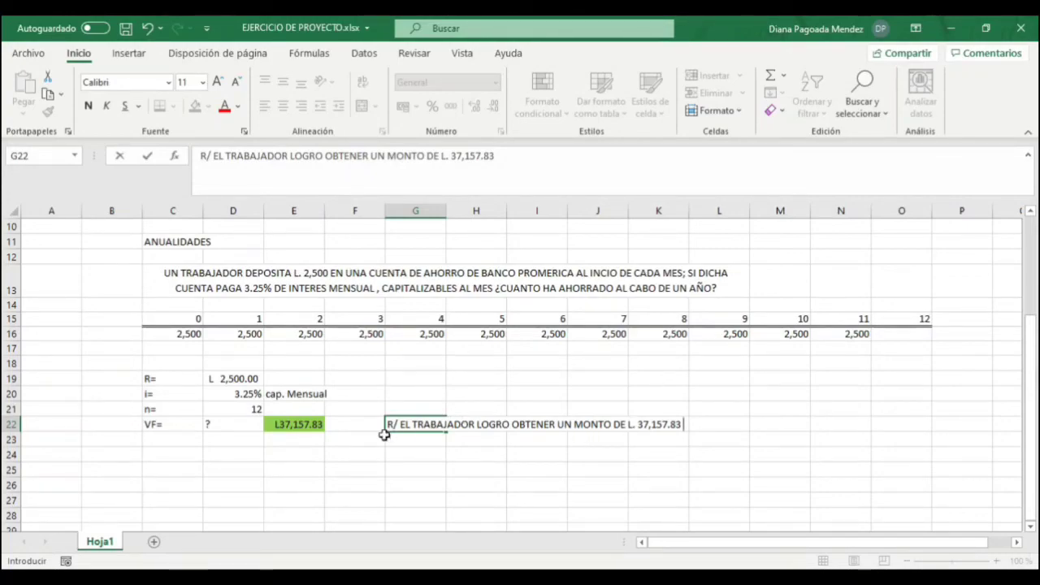
click(431, 441)
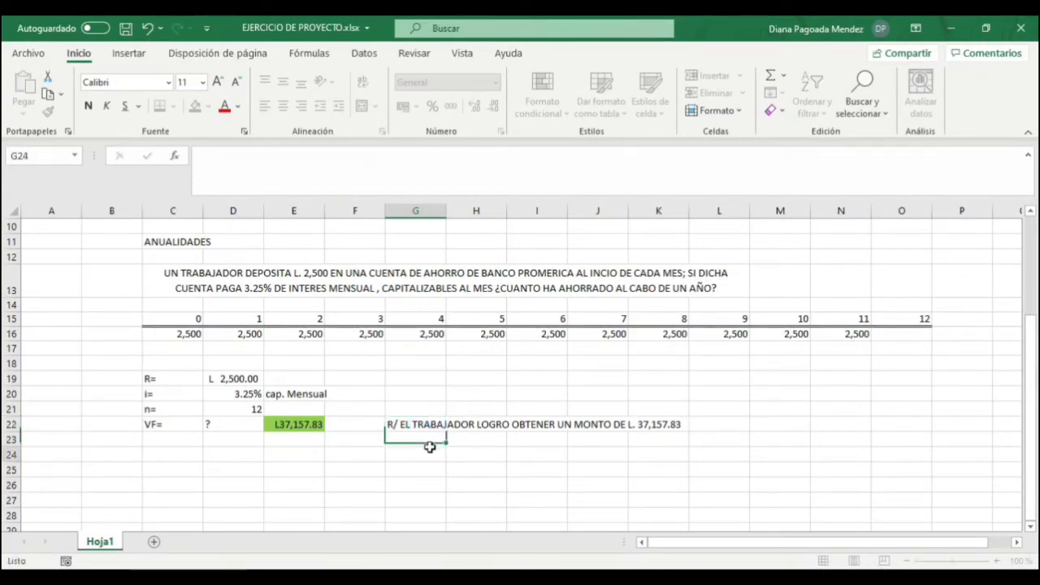
click(425, 425)
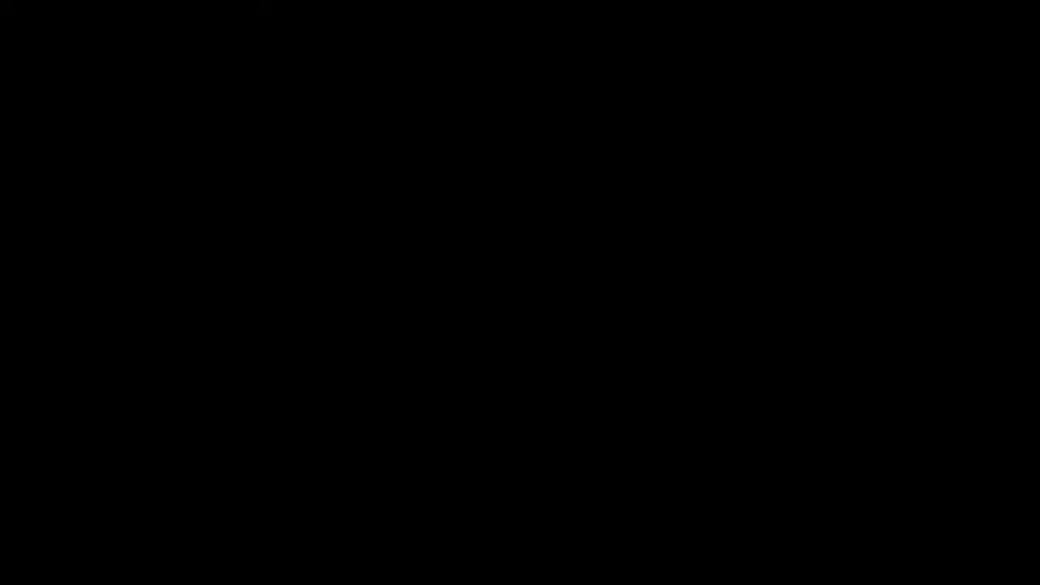